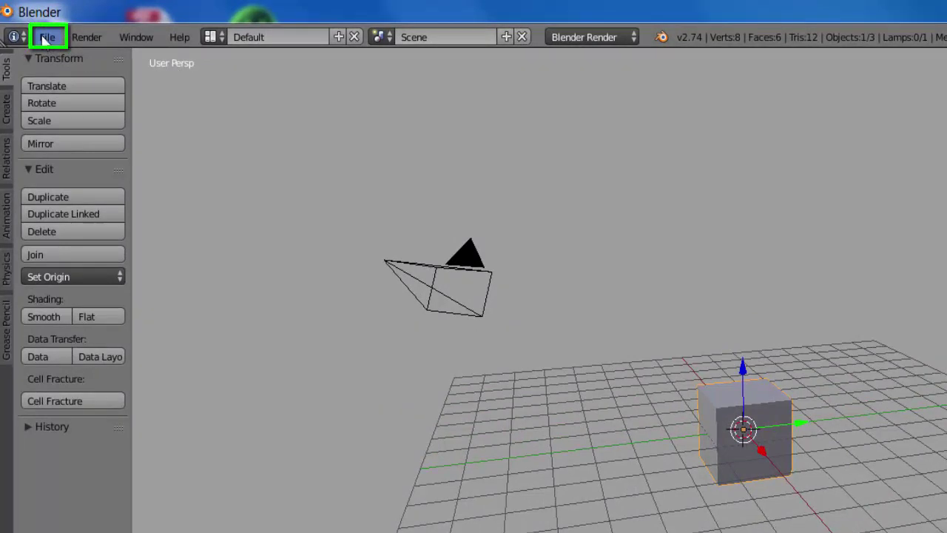
Disable the Extra Objects add-on in the Add Mesh category of the user preferences.
click(46, 38)
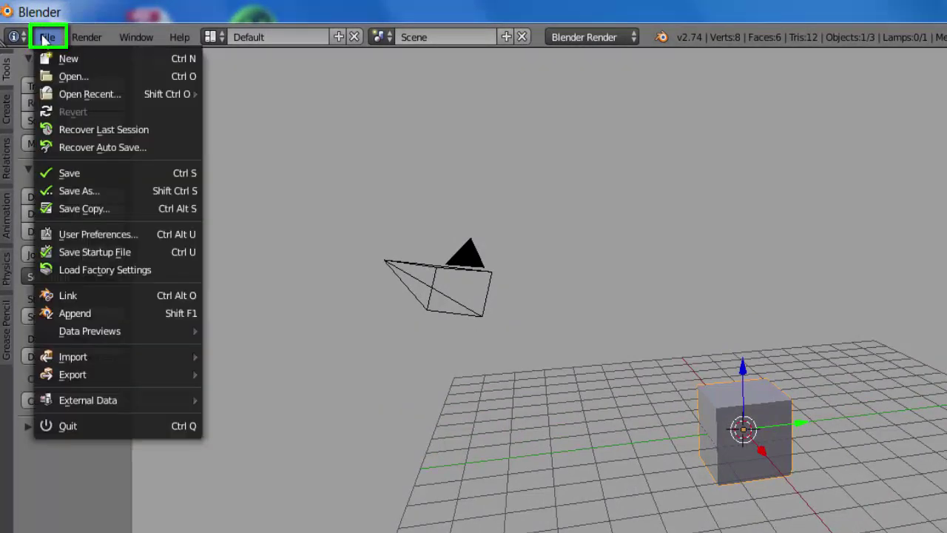
click(81, 235)
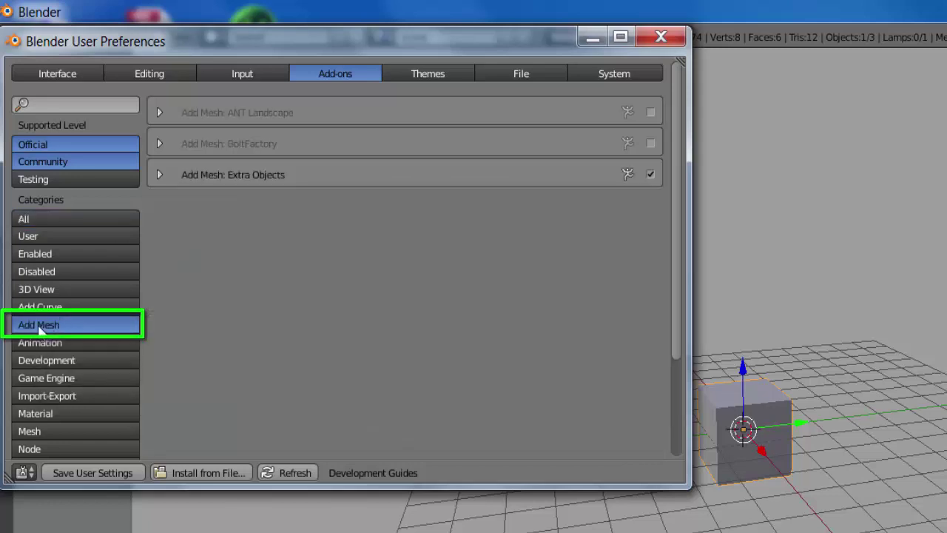
click(39, 328)
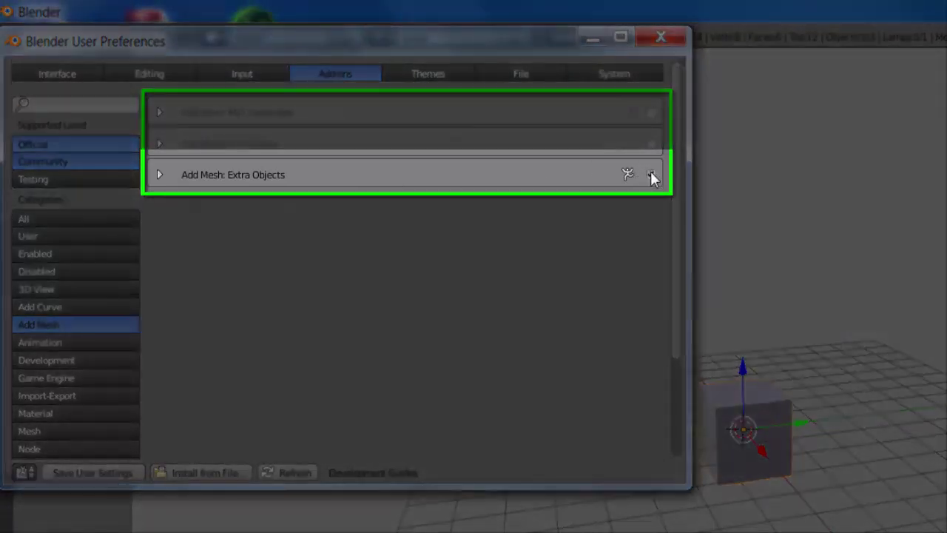
click(651, 176)
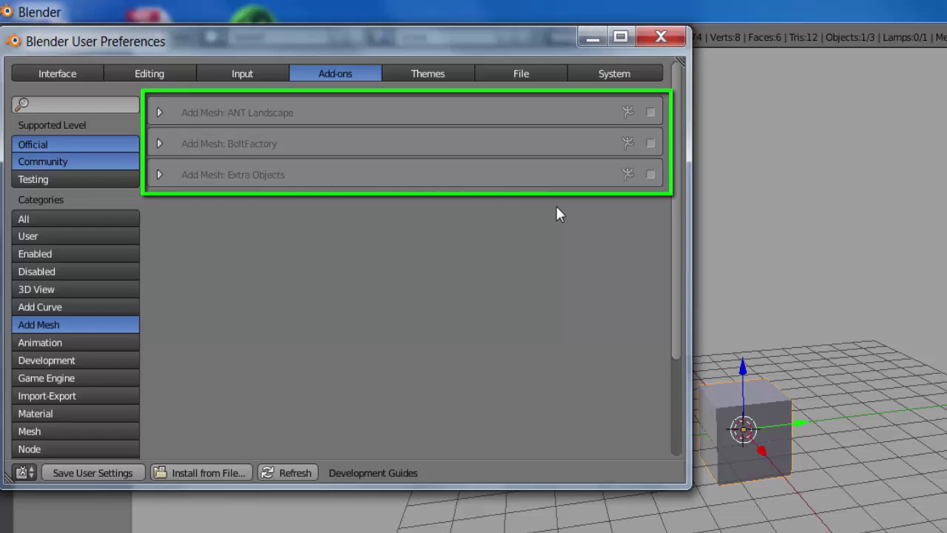
click(650, 174)
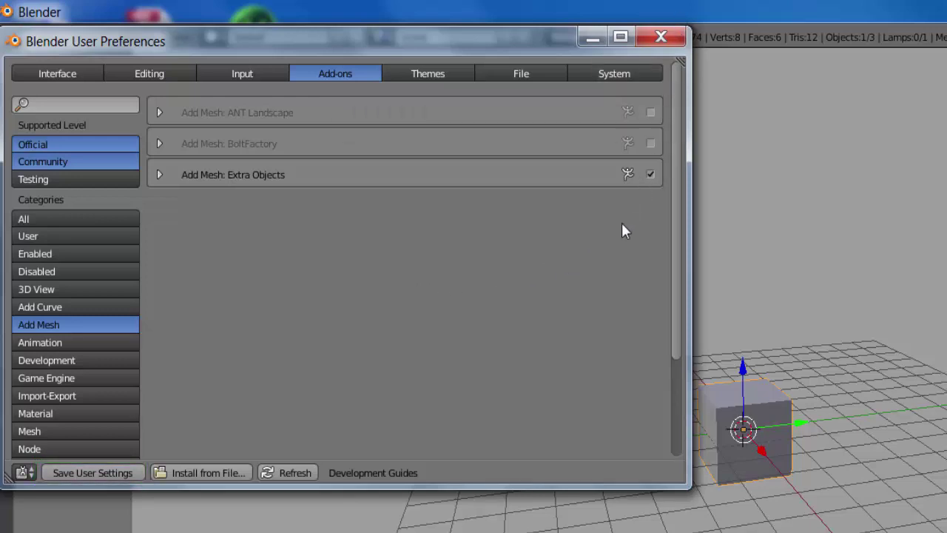
click(650, 175)
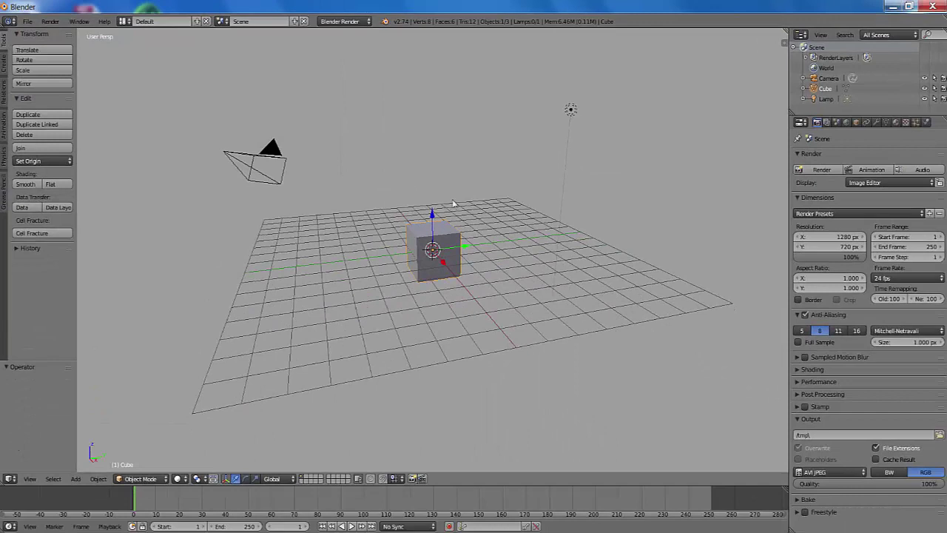
Delete the default cube from the scene.
key(x)
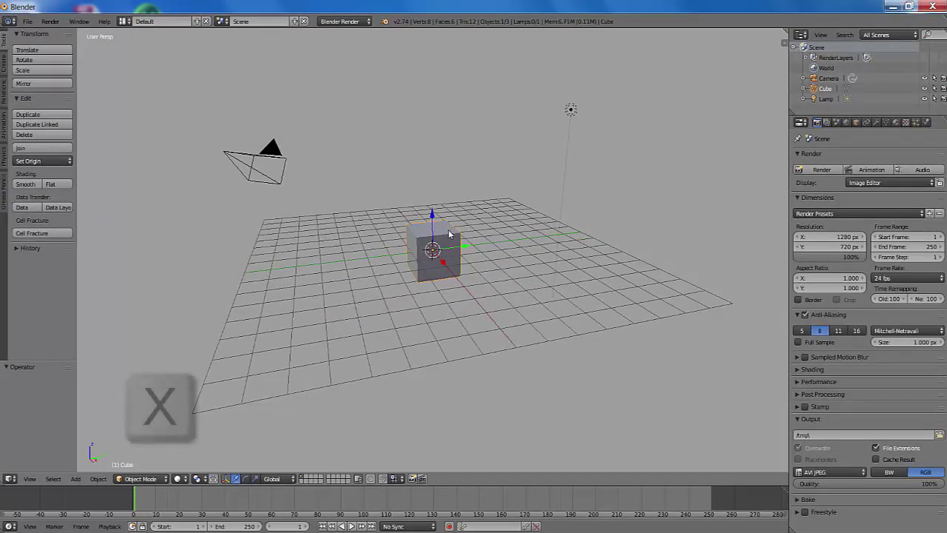
click(449, 174)
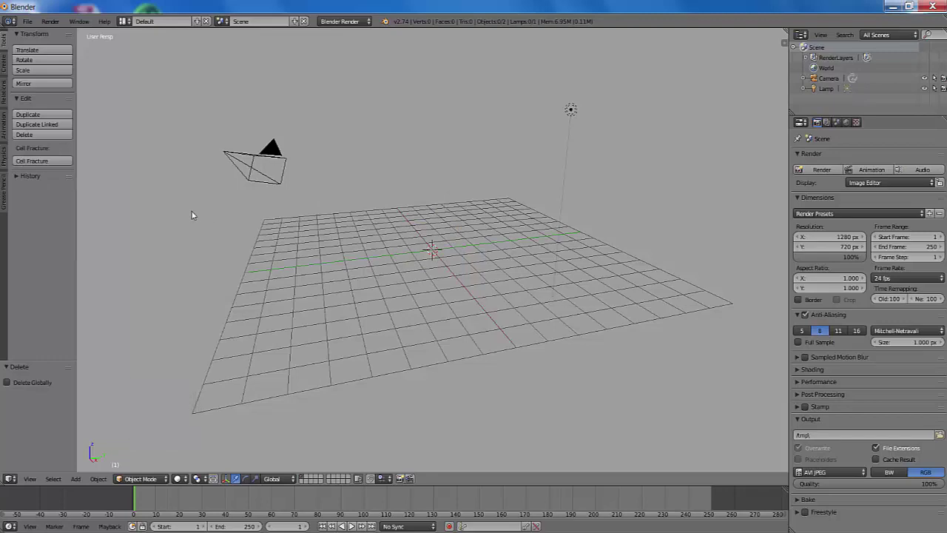
Examine which mesh primitives can be added while the Extra Objects add-on is disabled.
key(shift+a)
mouse_move(191, 214)
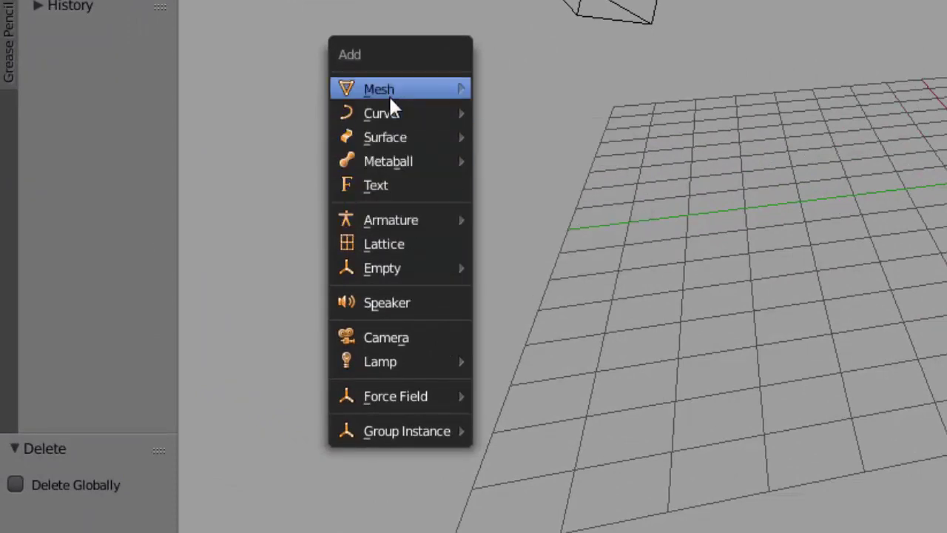
mouse_move(389, 92)
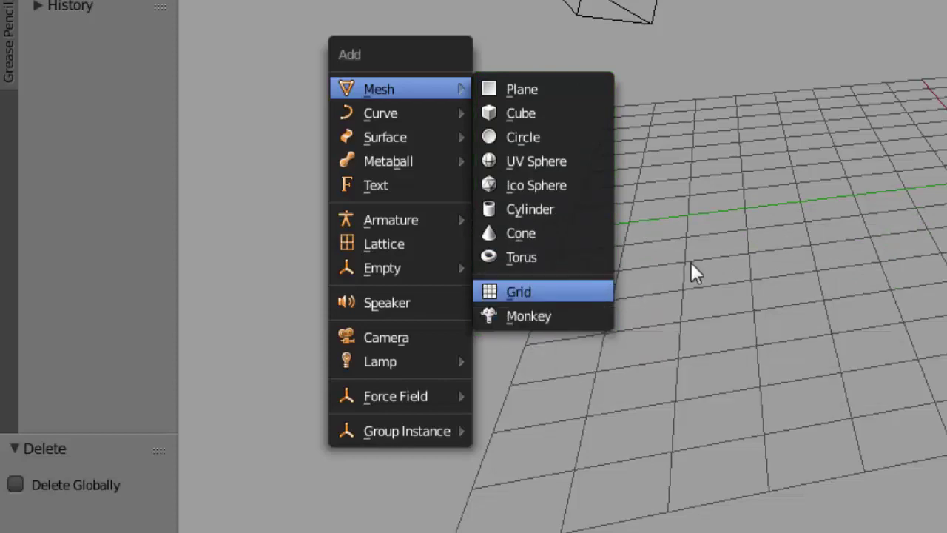
mouse_move(421, 83)
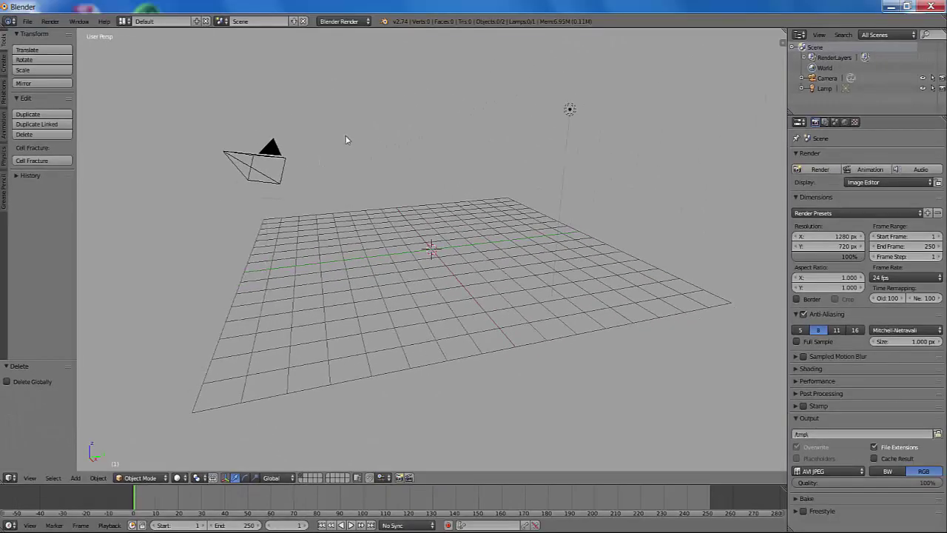
Enable the Add Mesh: Extra Objects add-on in the user preferences and close the preferences window.
click(28, 21)
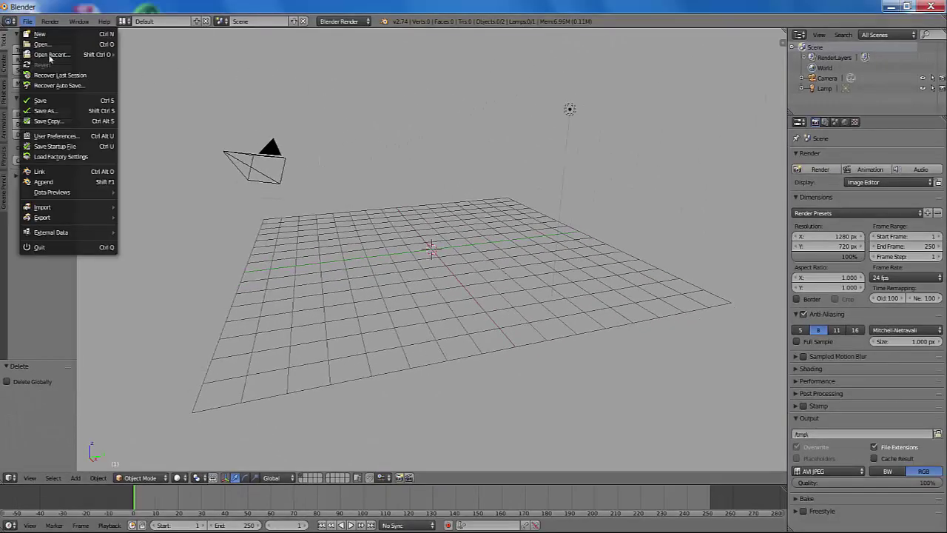
click(52, 136)
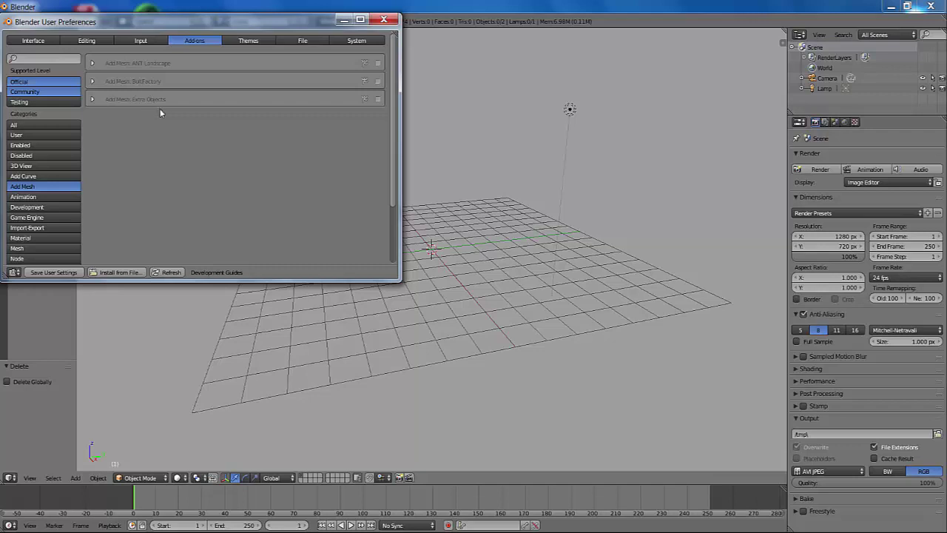
click(377, 99)
click(384, 19)
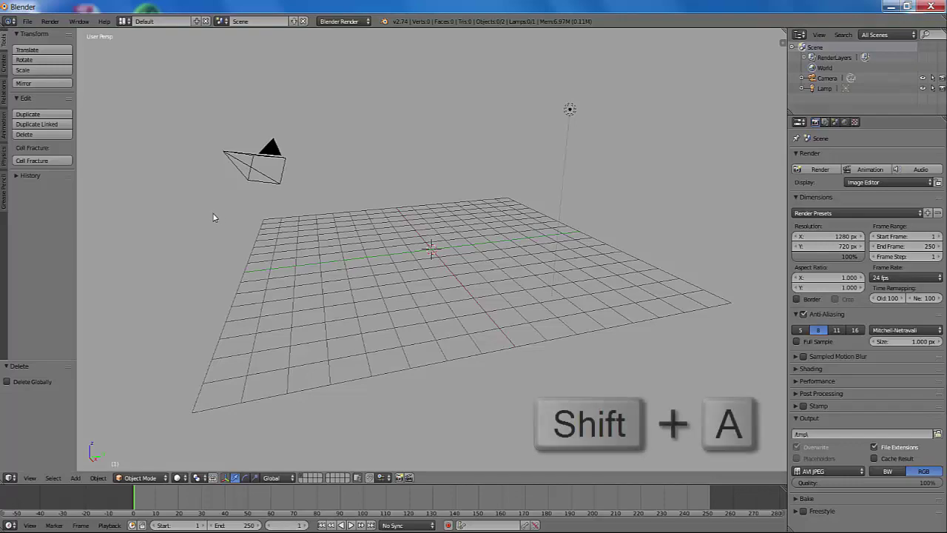
Add a Gear mesh at the scene's centre, using the primitives from the Extra Objects add-on.
key(shift+a)
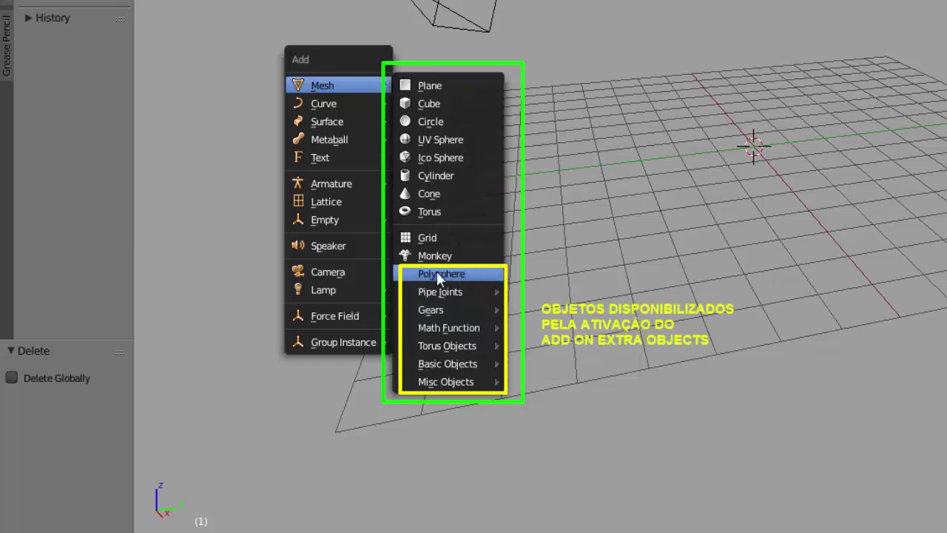
mouse_move(427, 292)
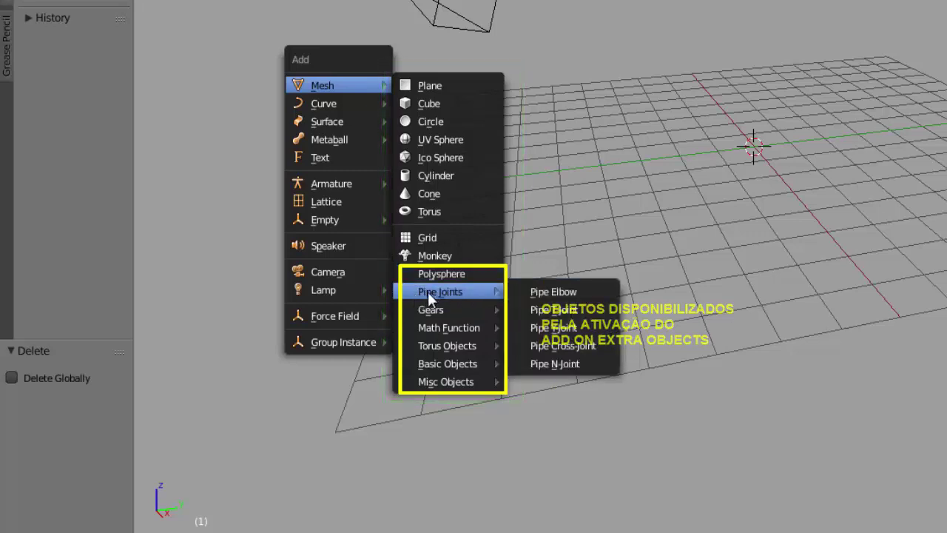
mouse_move(437, 311)
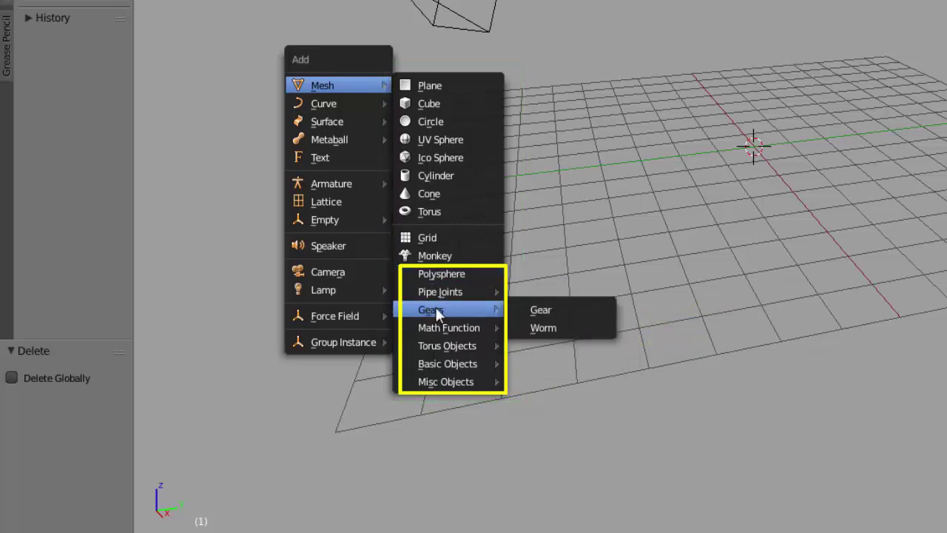
mouse_move(444, 330)
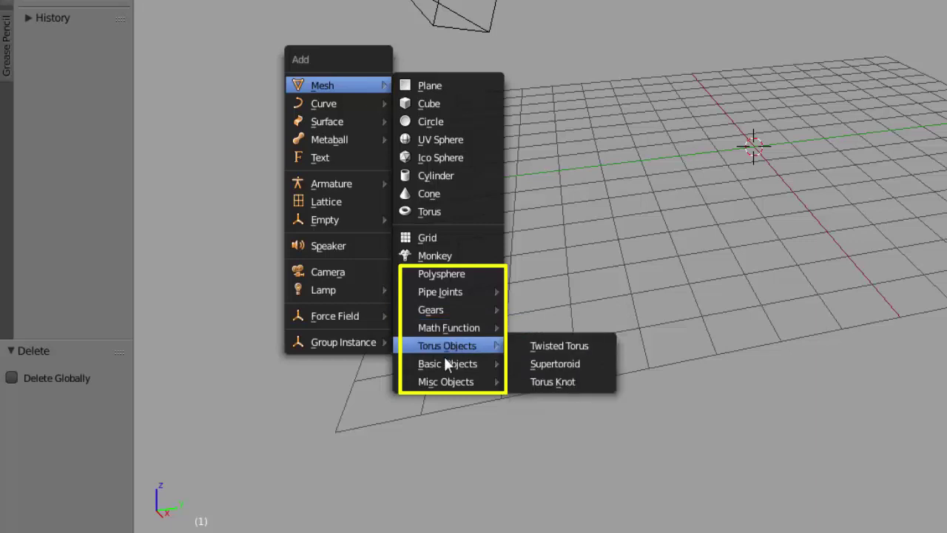
mouse_move(481, 360)
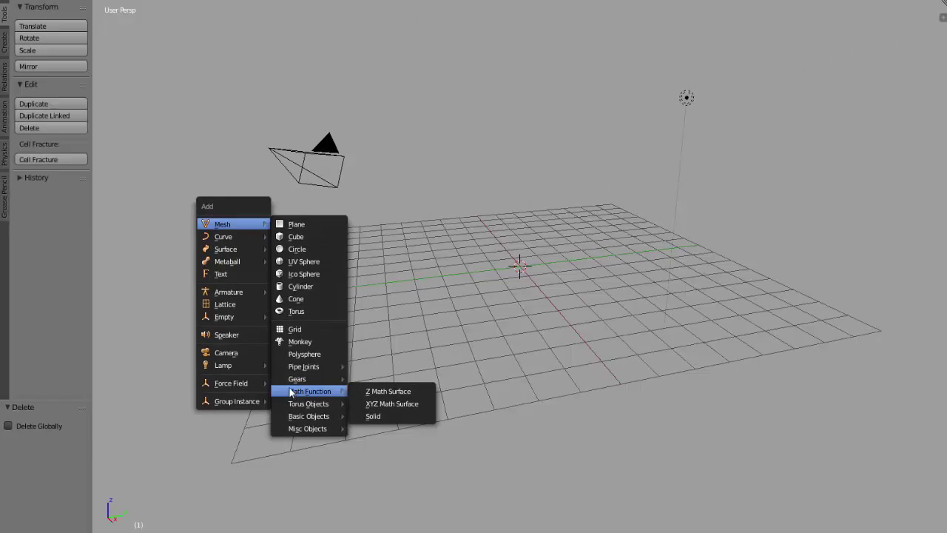
mouse_move(298, 378)
click(381, 380)
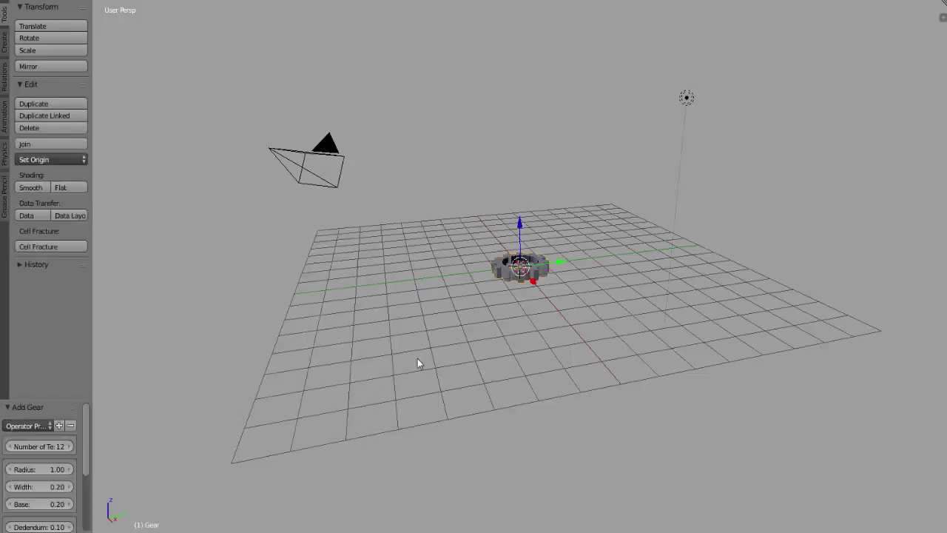
Enlarge the Add Gear settings area so that all of the gear's parameters are accessible.
scroll(521, 307, up, 5)
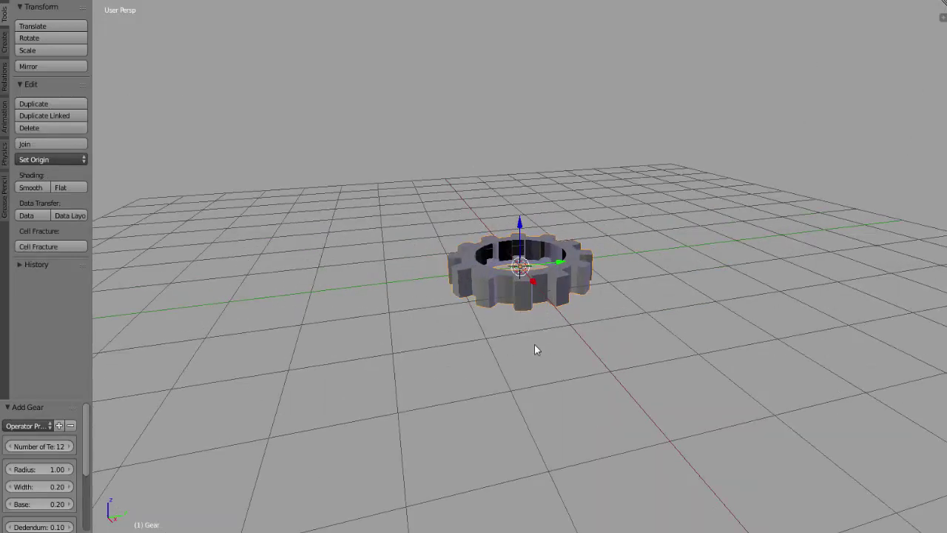
middle_drag(534, 345, 536, 421)
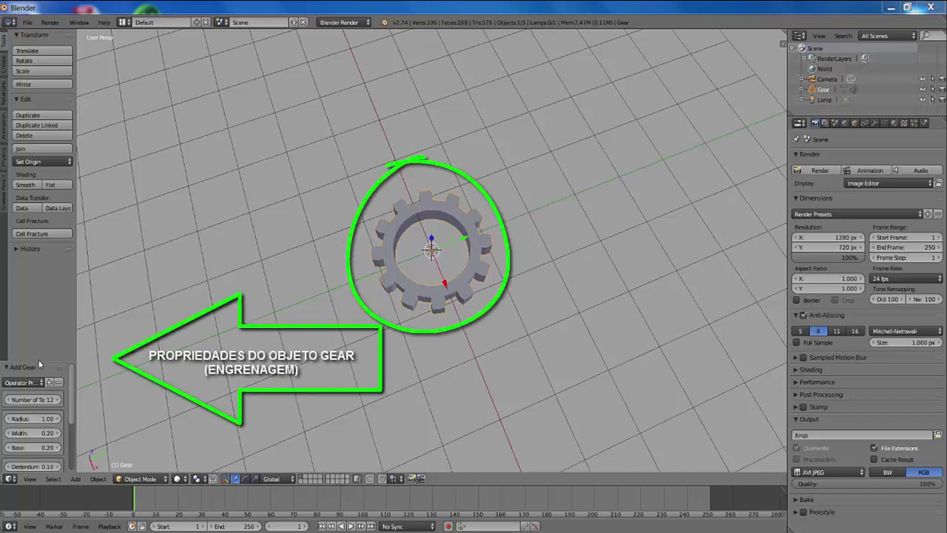
mouse_move(40, 361)
mouse_down()
mouse_move(28, 257)
mouse_move(34, 216)
mouse_up()
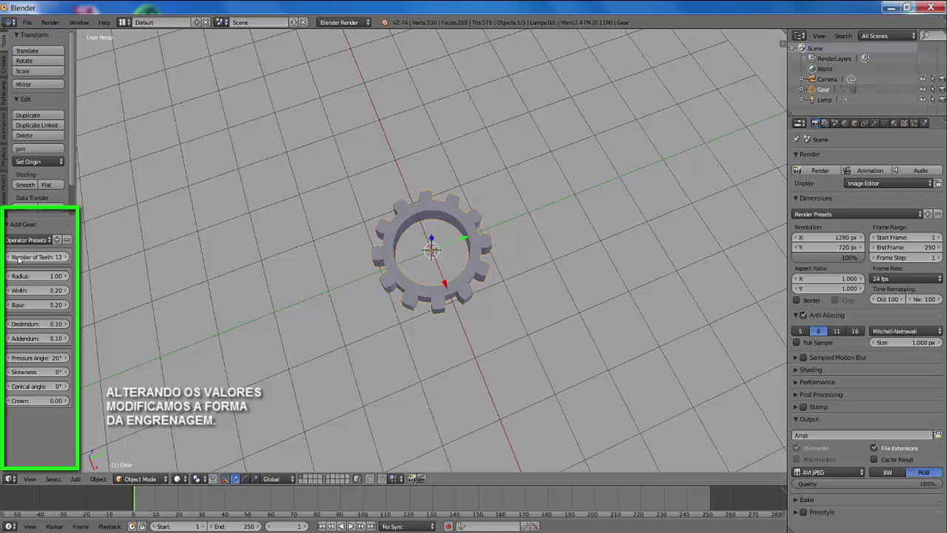
Increase the gear's number of teeth to 19.
click(66, 257)
click(66, 257)
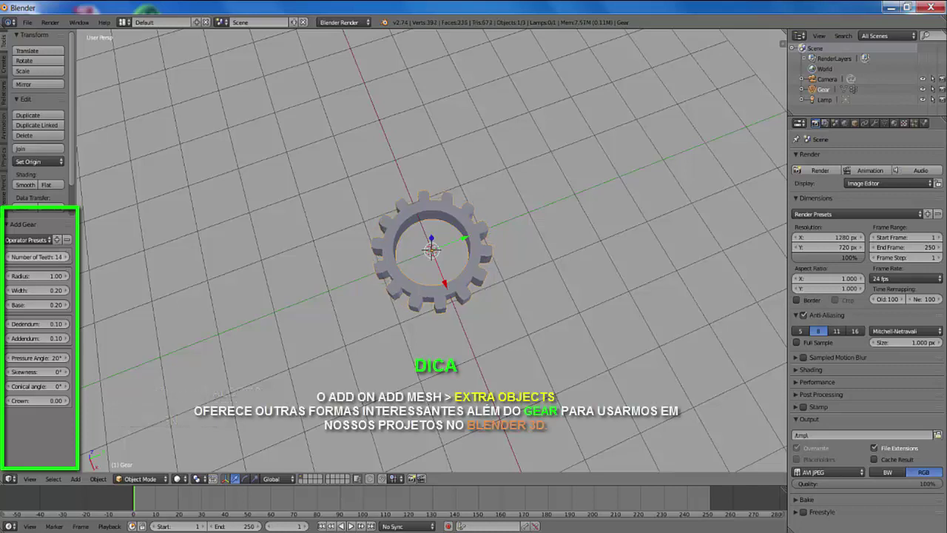
click(66, 257)
click(66, 256)
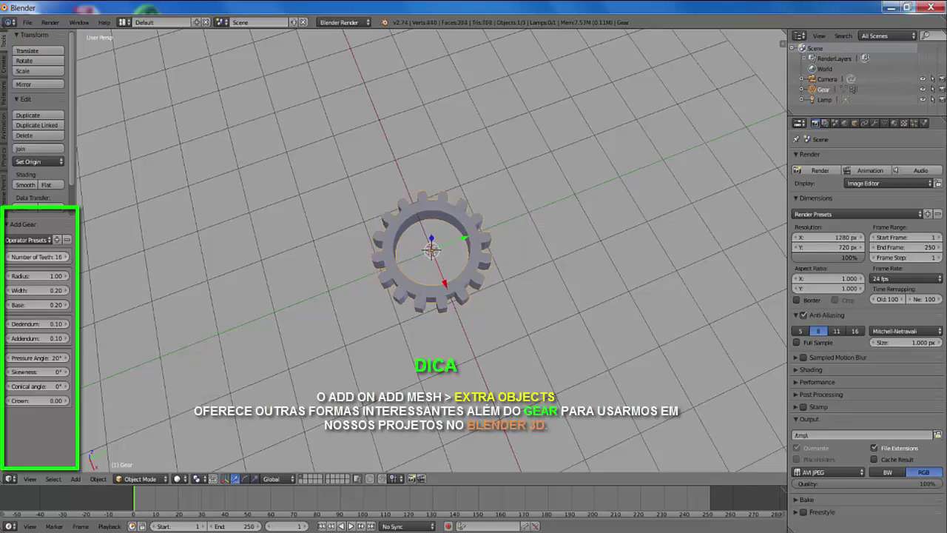
click(65, 257)
click(66, 257)
click(66, 256)
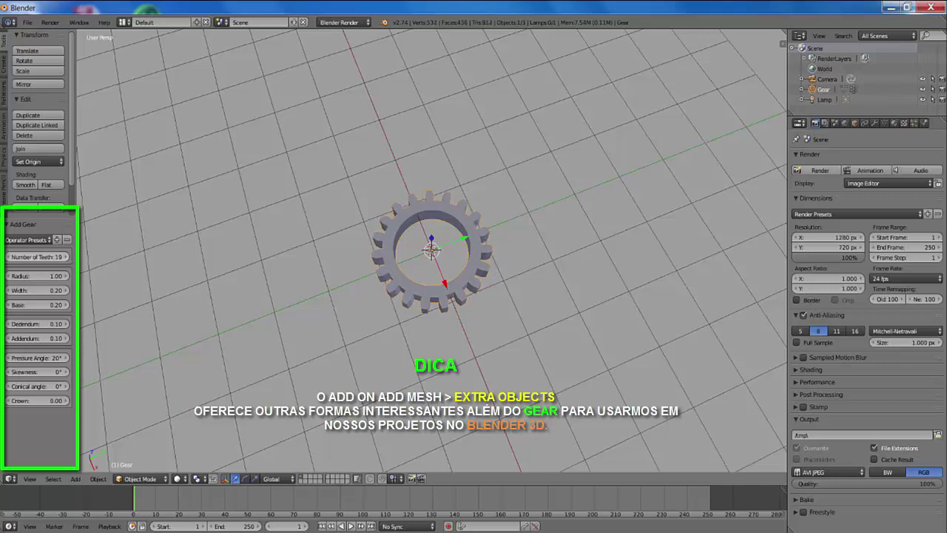
Reduce the gear's number of teeth to 12.
click(8, 256)
click(9, 257)
click(9, 256)
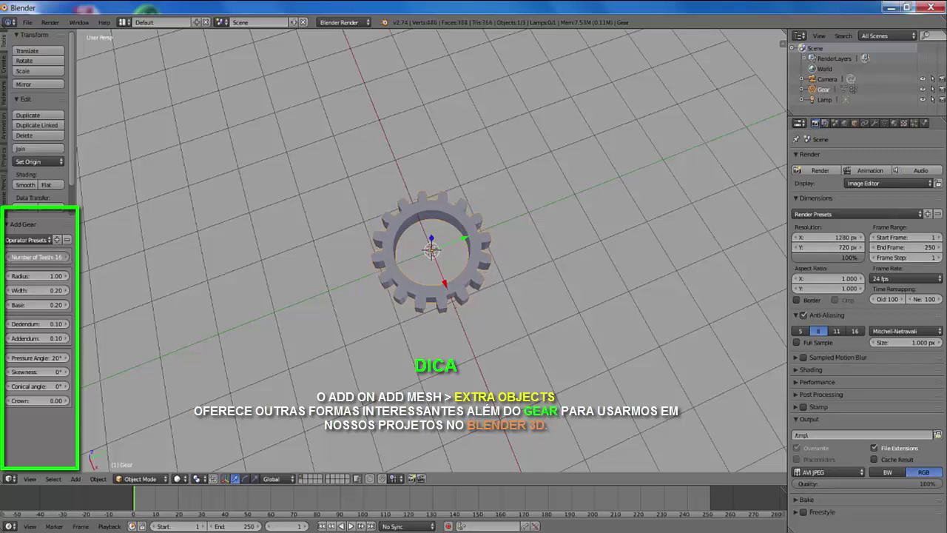
click(8, 256)
click(9, 257)
click(8, 257)
click(9, 256)
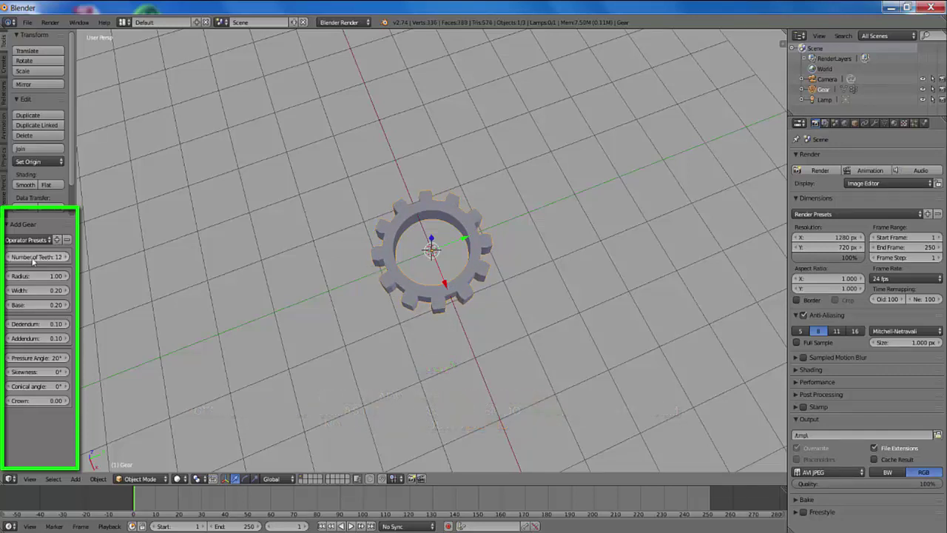
mouse_move(34, 258)
mouse_down()
mouse_move(64, 258)
mouse_move(37, 257)
mouse_up()
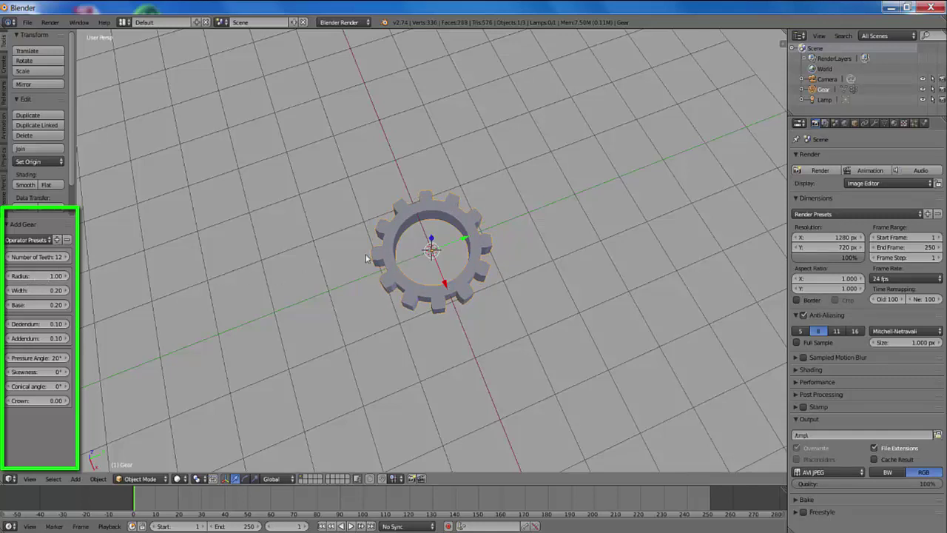
Set the gear's radius to 0.76 and its width to 0.05.
mouse_move(41, 277)
mouse_down()
mouse_move(49, 278)
mouse_move(26, 277)
mouse_up()
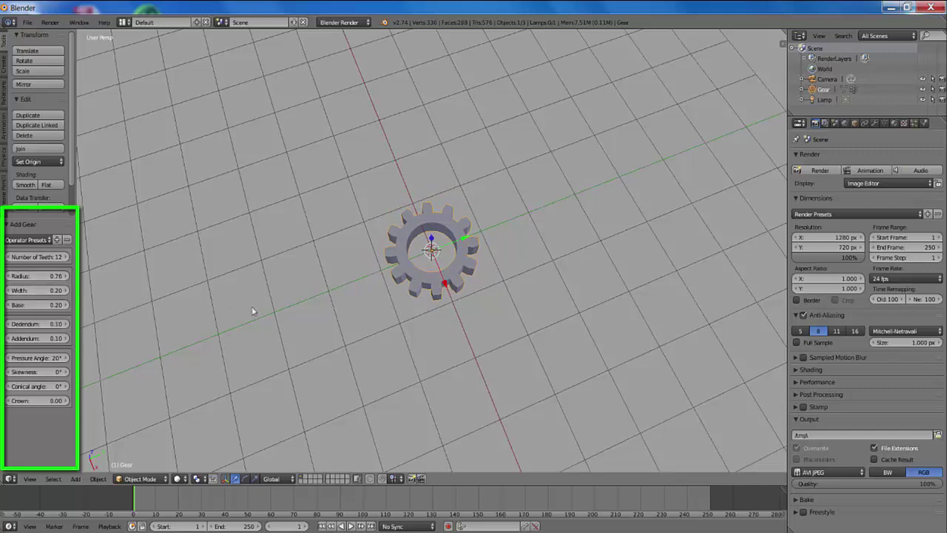
middle_drag(313, 319, 312, 281)
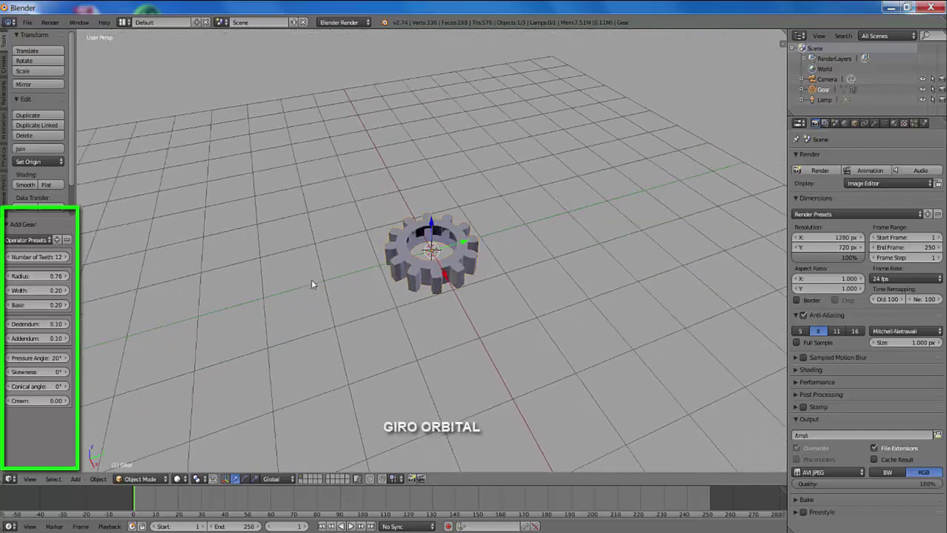
mouse_move(39, 293)
mouse_down()
mouse_move(78, 293)
mouse_move(29, 292)
mouse_up()
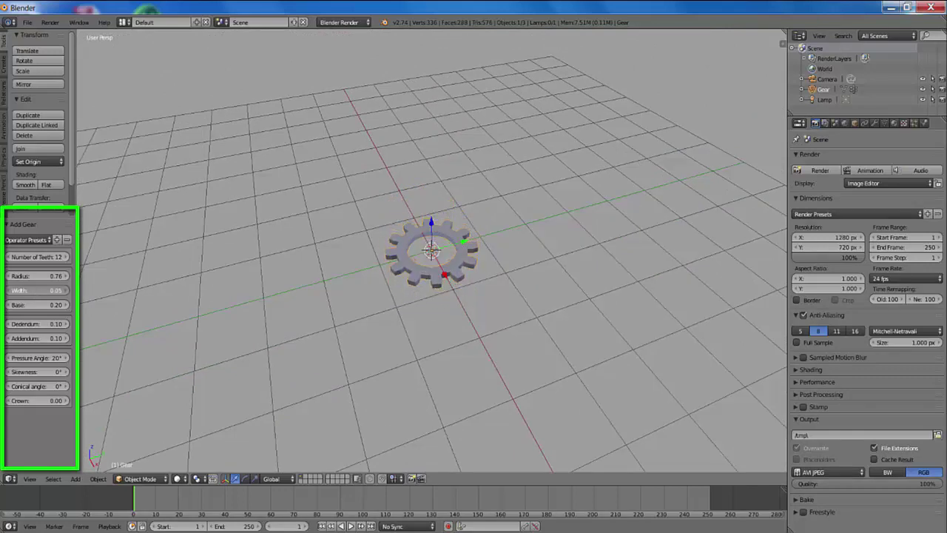
mouse_move(30, 292)
mouse_down()
mouse_move(71, 292)
mouse_move(29, 292)
mouse_up()
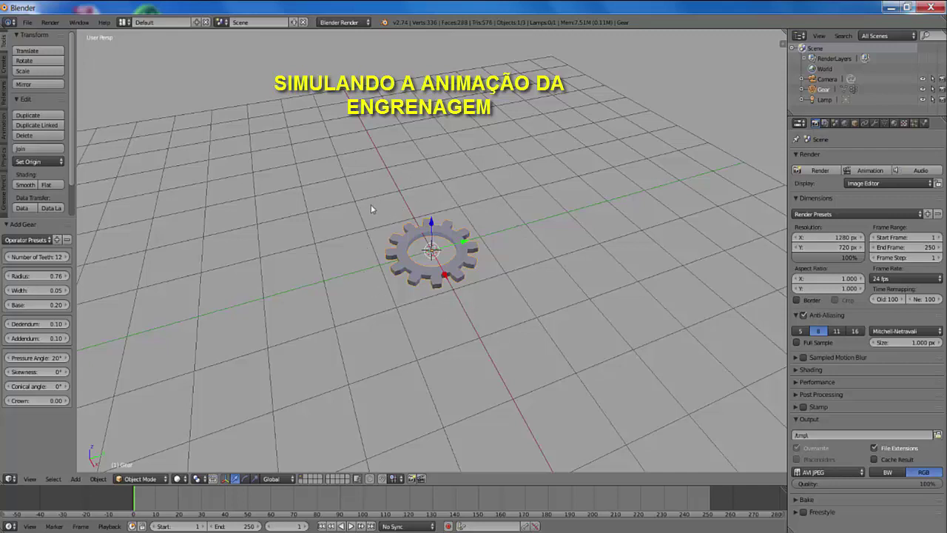
Add a second gear mesh with the same parameters at the centre of the scene.
middle_drag(372, 209, 426, 266)
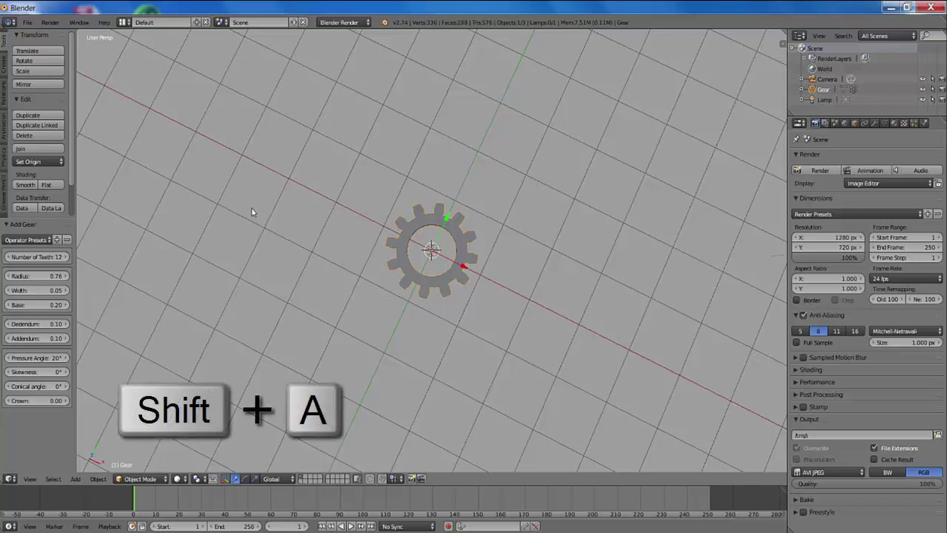
key(shift+a)
mouse_move(252, 210)
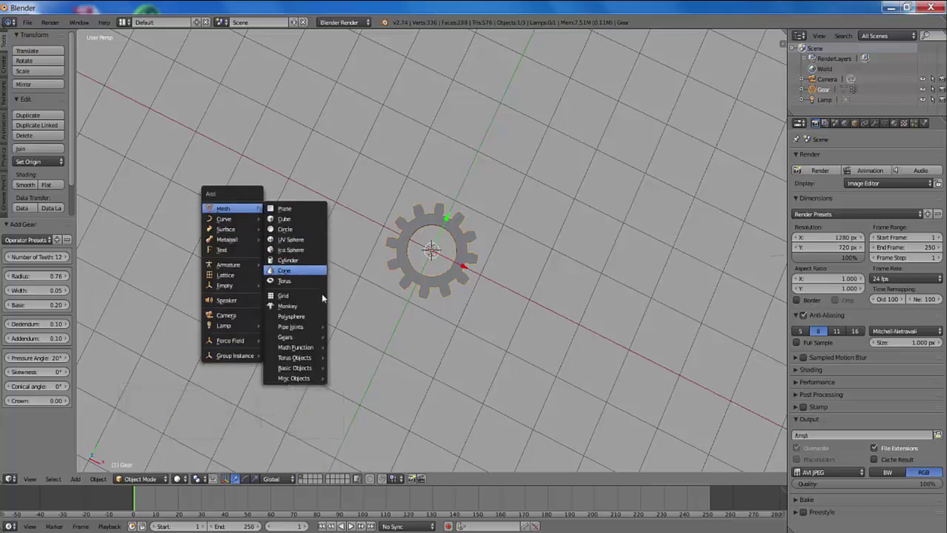
mouse_move(300, 338)
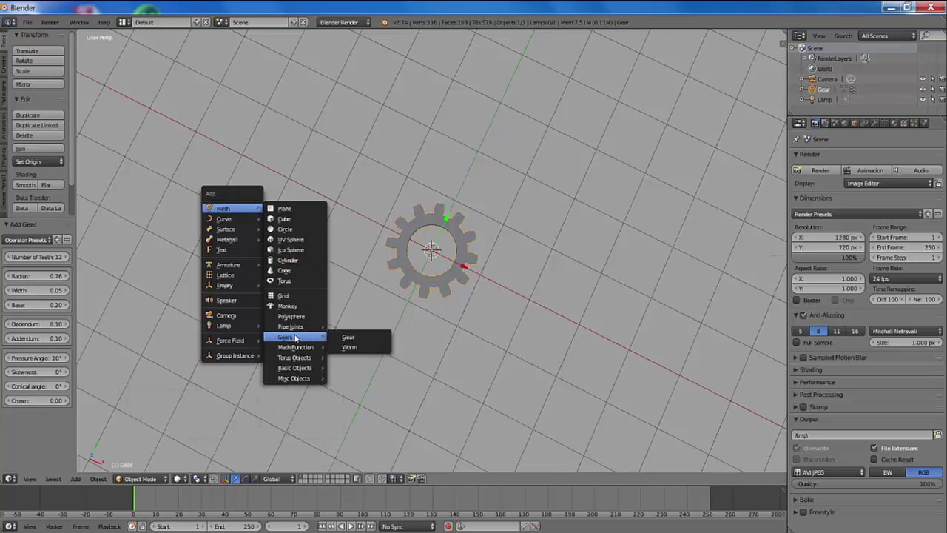
click(355, 339)
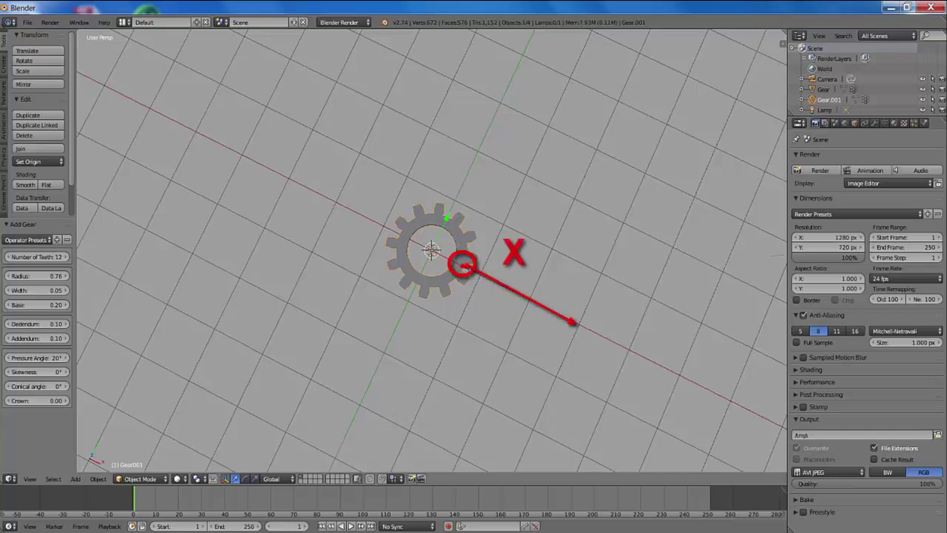
Move the second gear about 1.75 units along the X axis, beside the first gear.
key(g)
key(x)
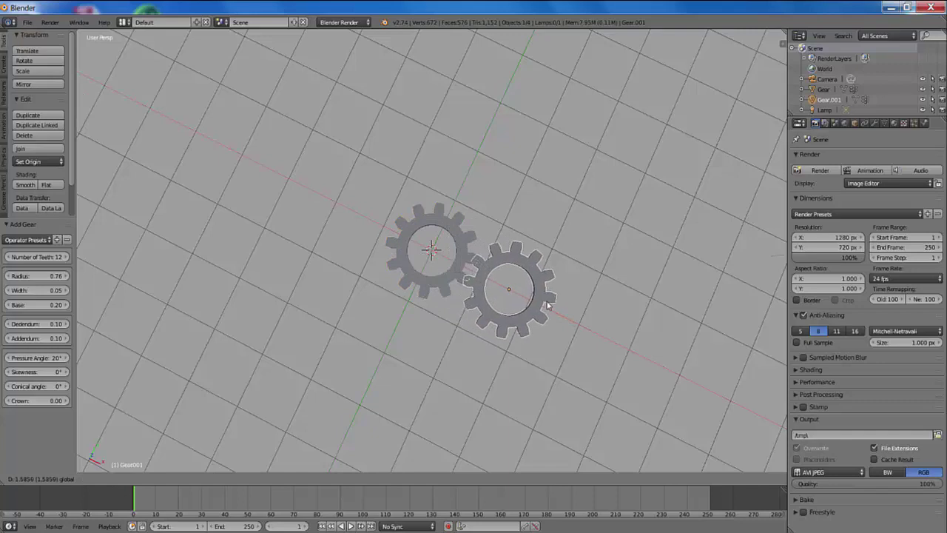
click(563, 309)
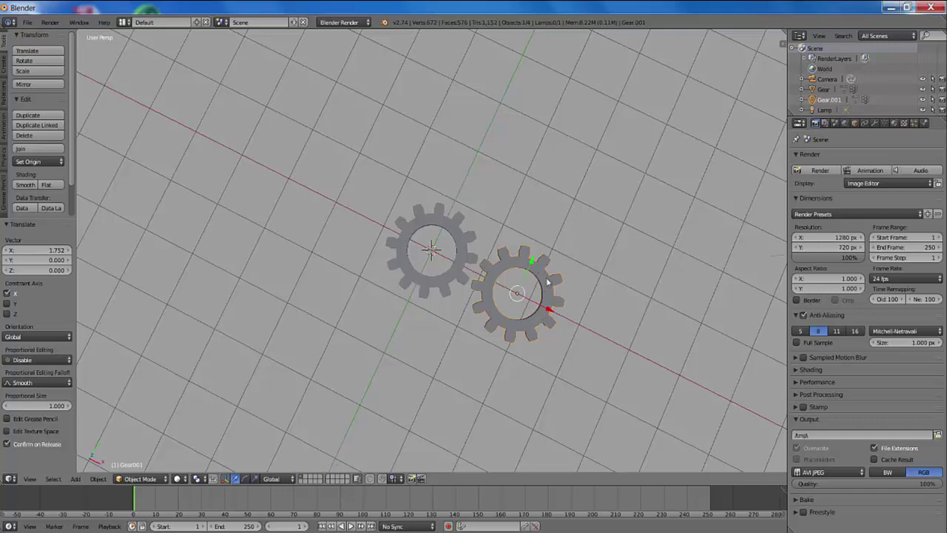
Rotate the second gear about -14.27° around Z and shift it about -0.25 along X so its teeth mesh with the first gear.
key(r)
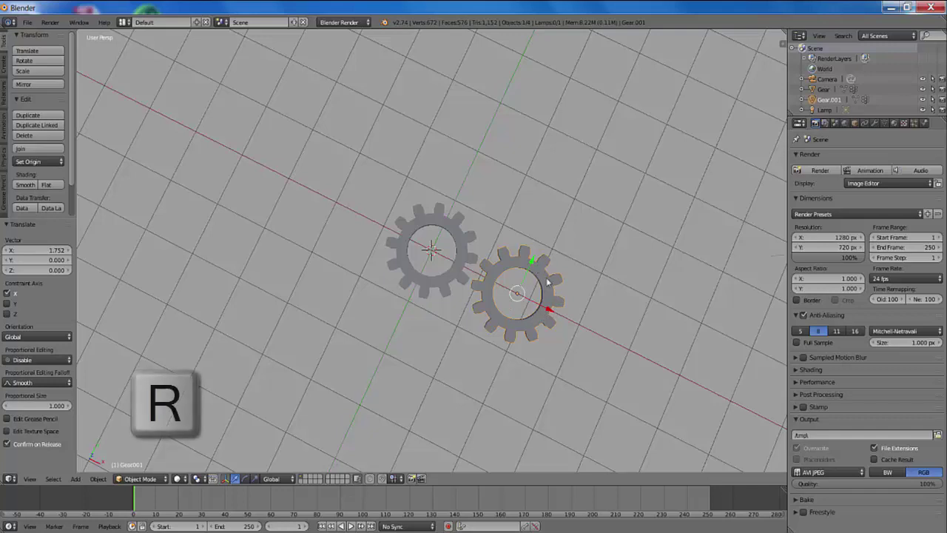
key(z)
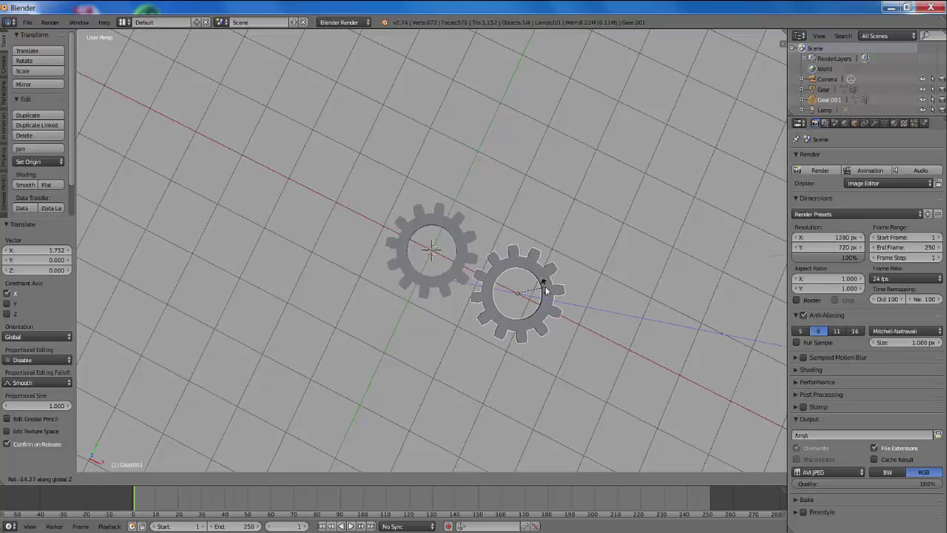
click(545, 290)
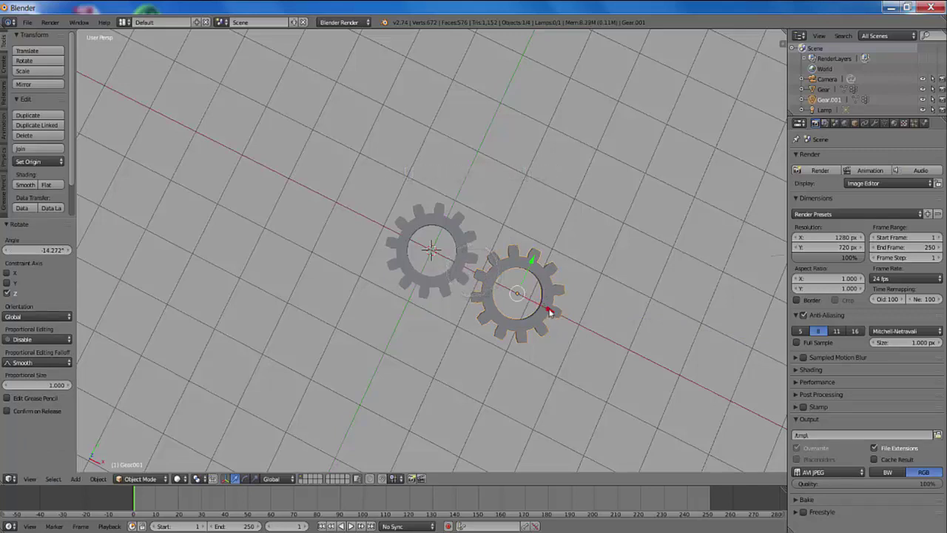
drag(549, 311, 538, 307)
Switch the viewport to the camera's view and enable Lock Camera to View.
middle_drag(626, 334, 647, 288)
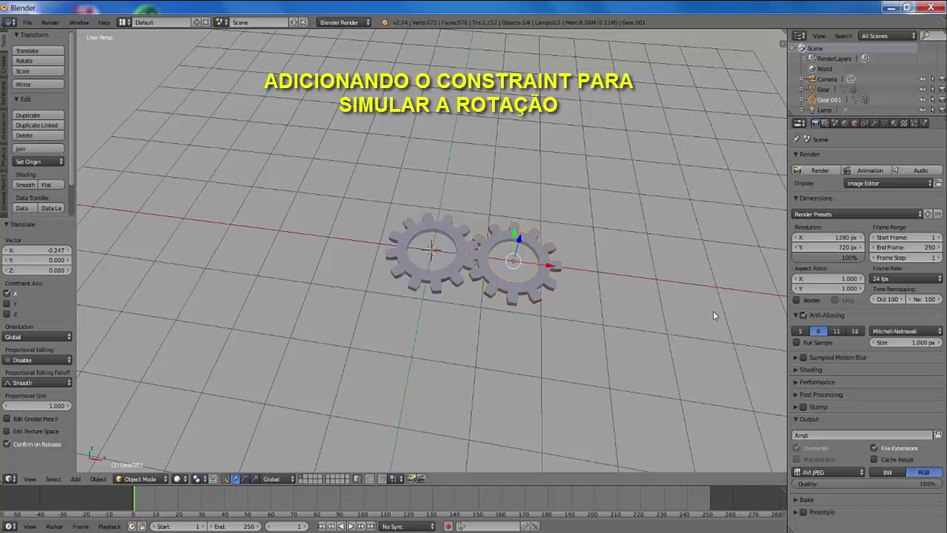
middle_drag(698, 285, 697, 269)
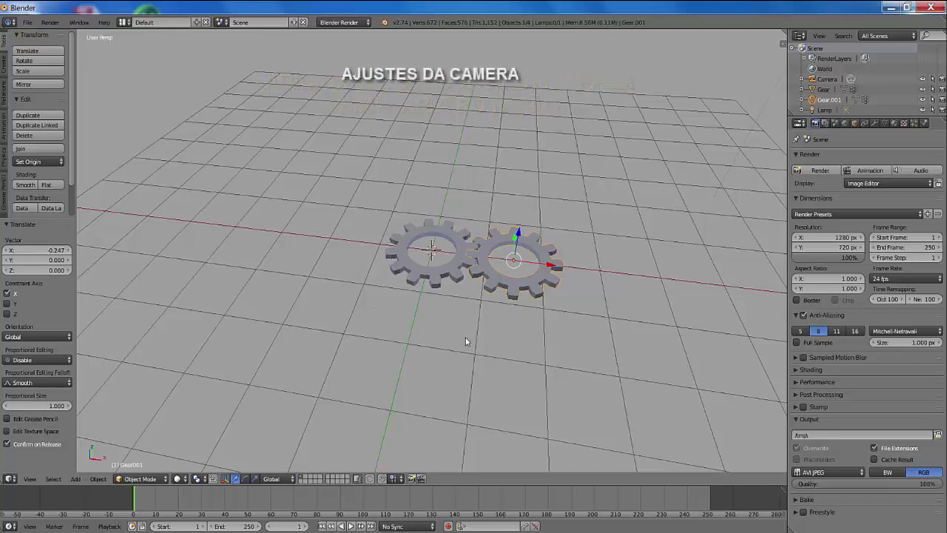
click(28, 478)
click(41, 438)
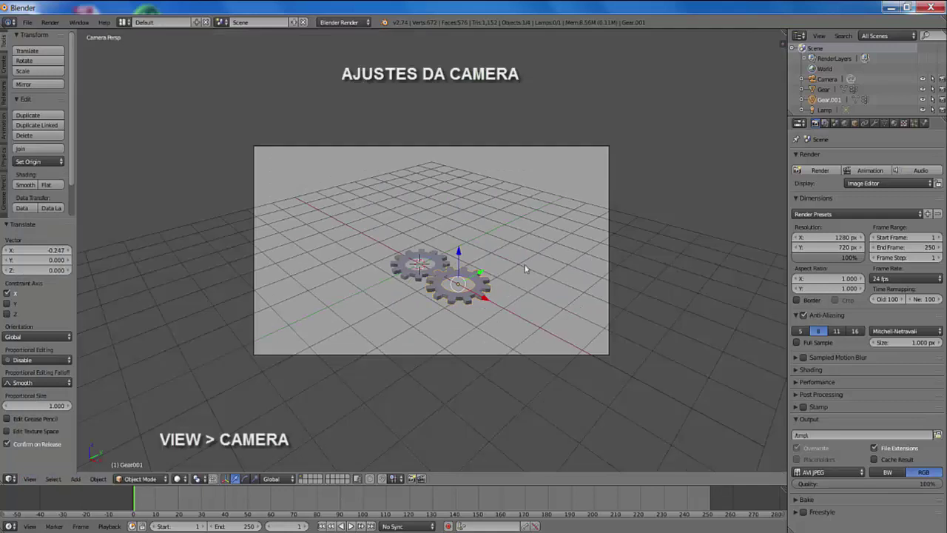
scroll(612, 248, up, 2)
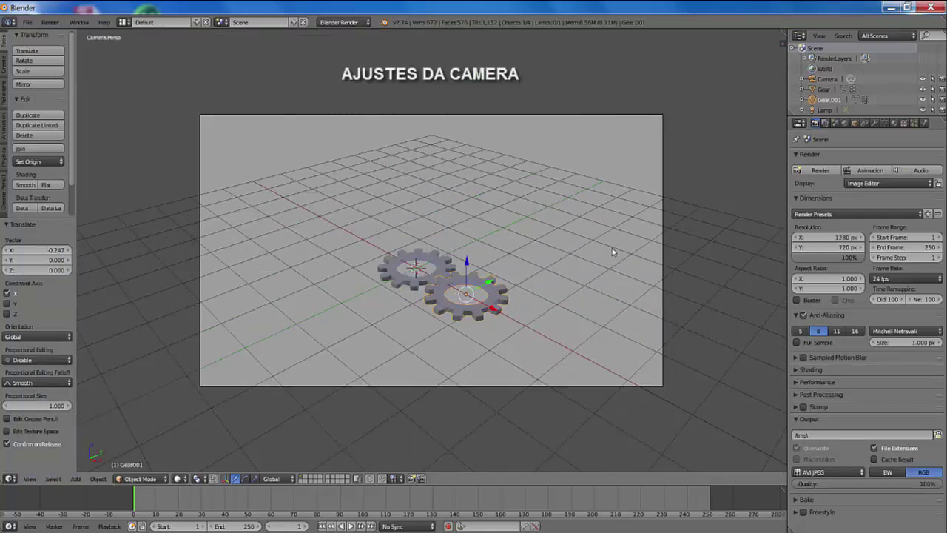
scroll(611, 247, up, 1)
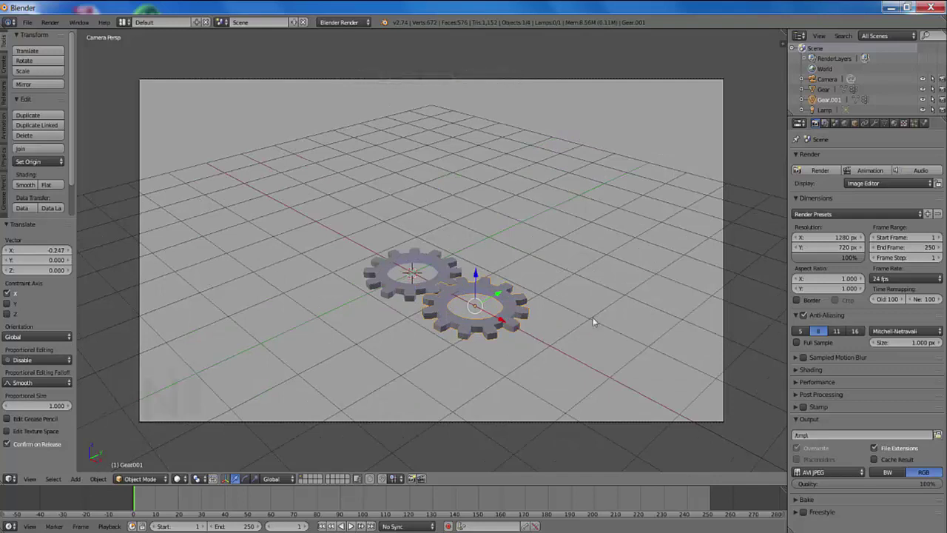
key(n)
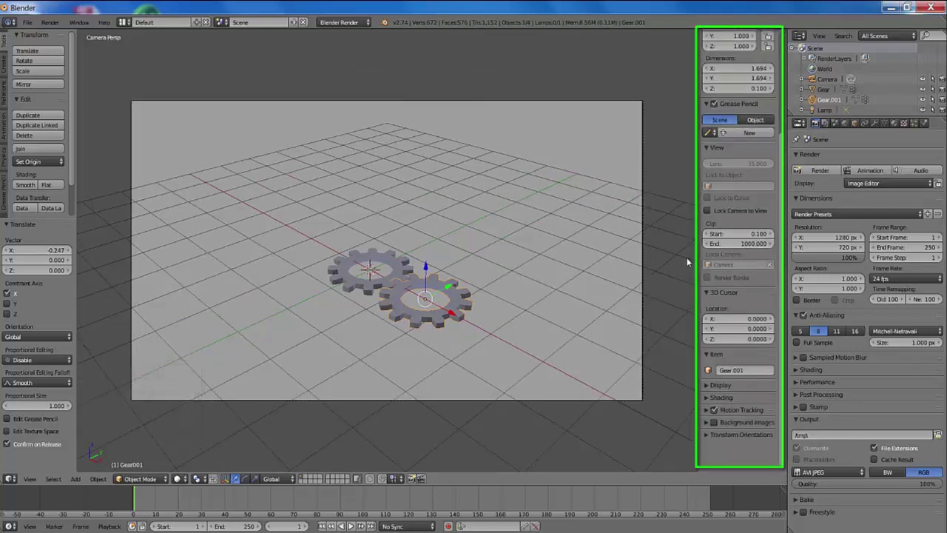
click(706, 211)
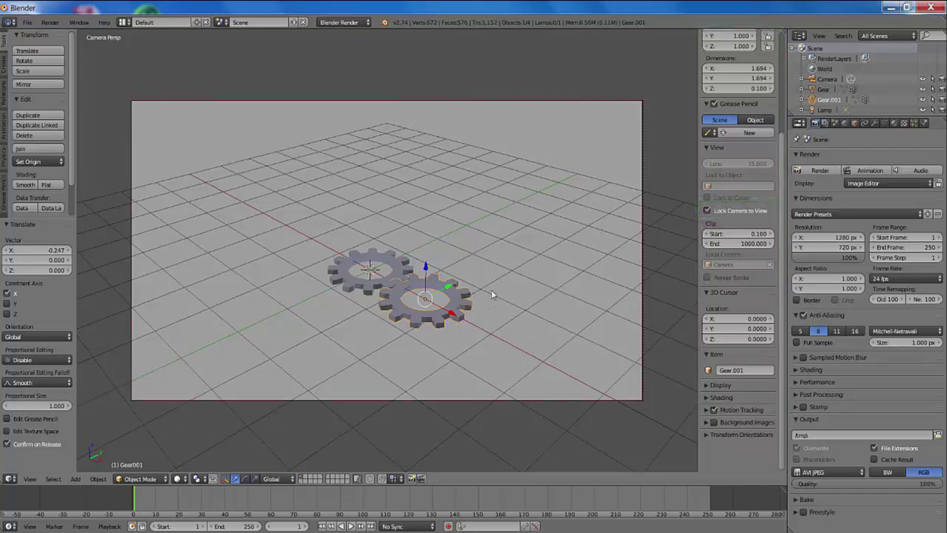
Reframe the camera closer to both gears, looking down at them from an angle, and render a test image.
scroll(482, 294, up, 3)
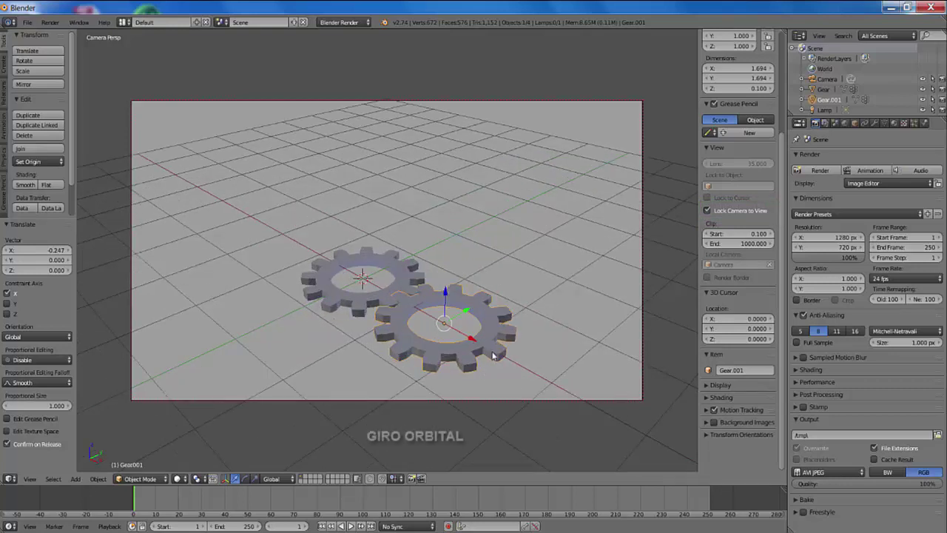
middle_drag(490, 362, 496, 361)
middle_drag(496, 361, 531, 348)
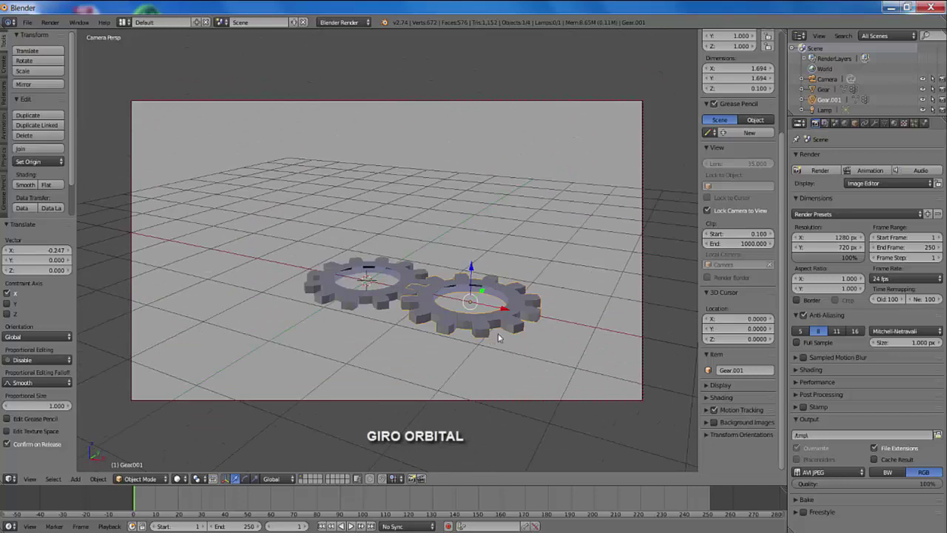
middle_drag(482, 293, 463, 325)
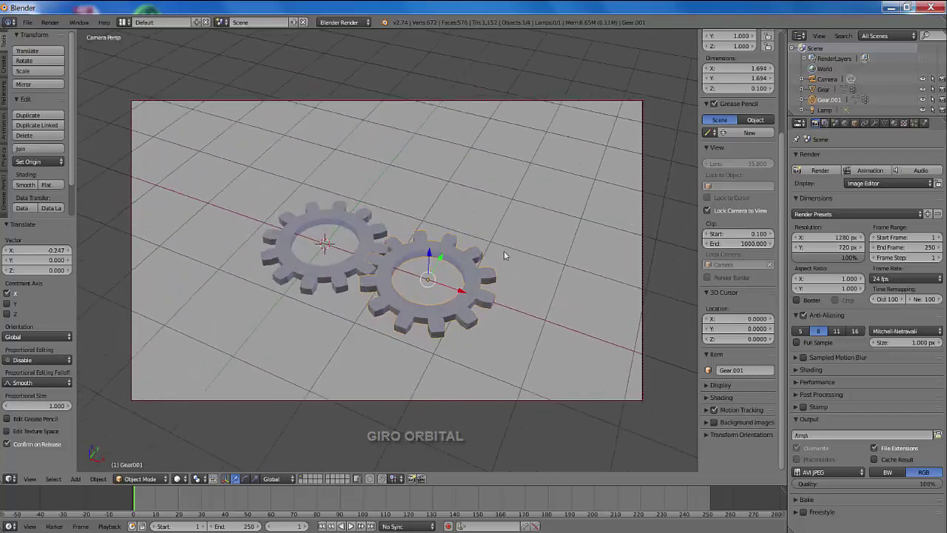
middle_drag(533, 302, 534, 298)
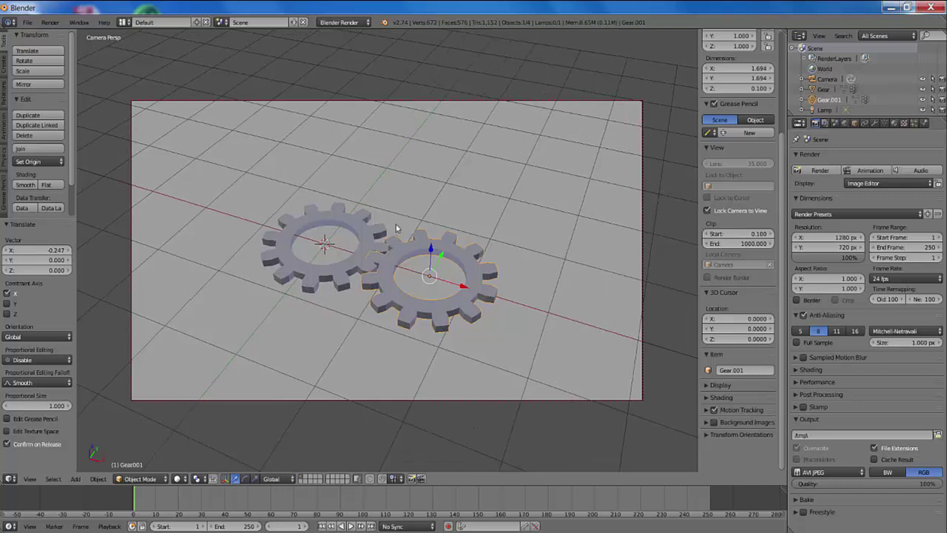
key(F12)
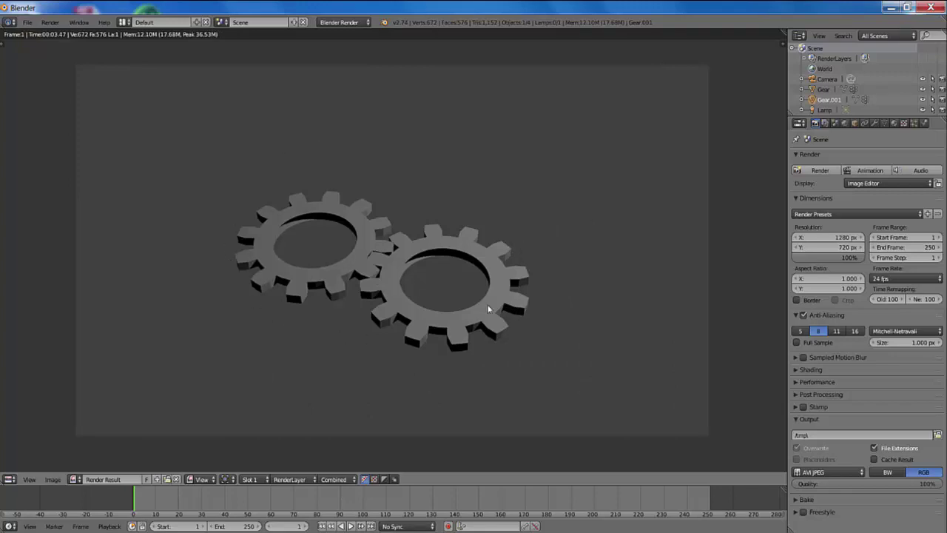
key(Escape)
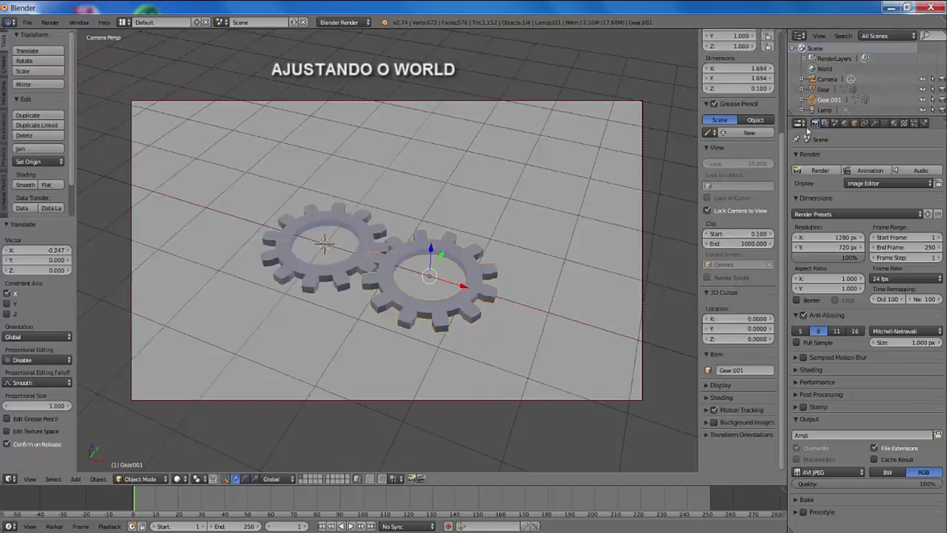
Brighten the world's horizon color to near white and render the scene as a check.
click(844, 123)
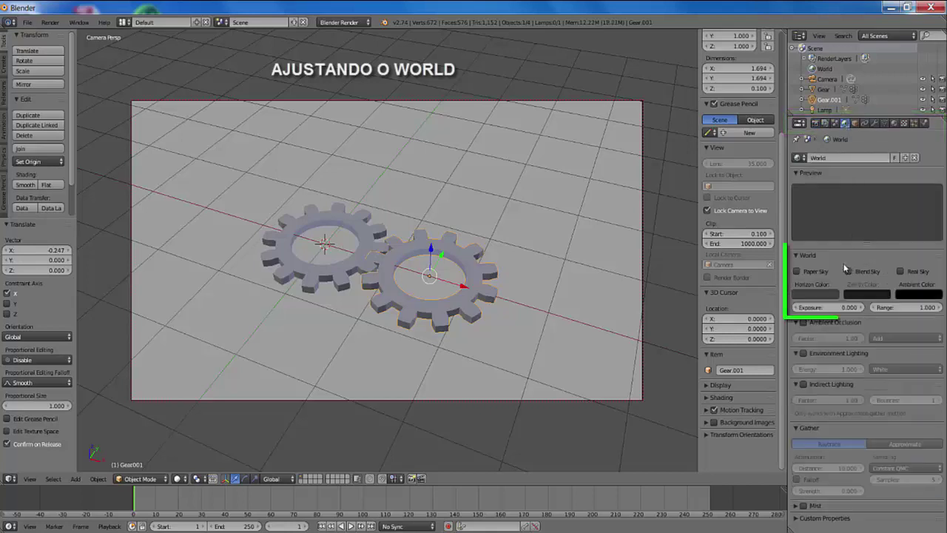
click(816, 296)
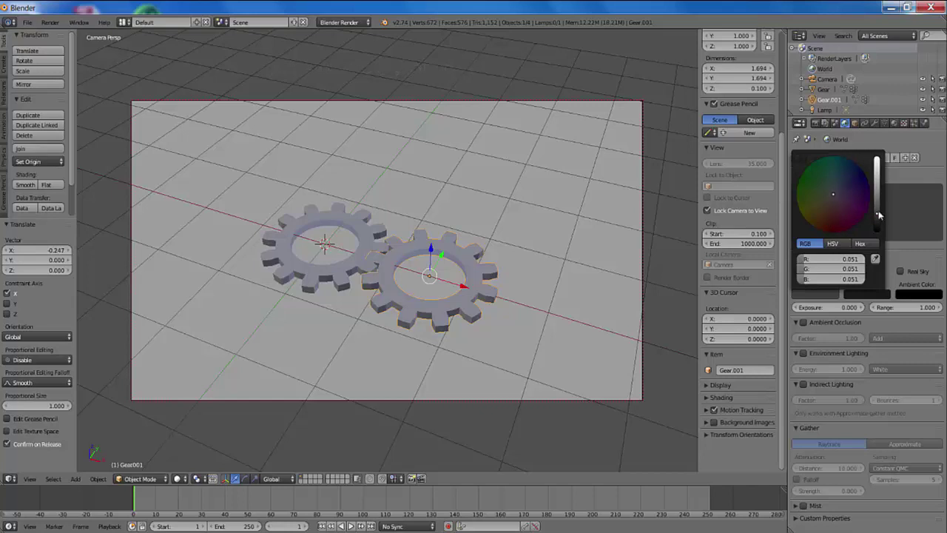
drag(879, 216, 878, 162)
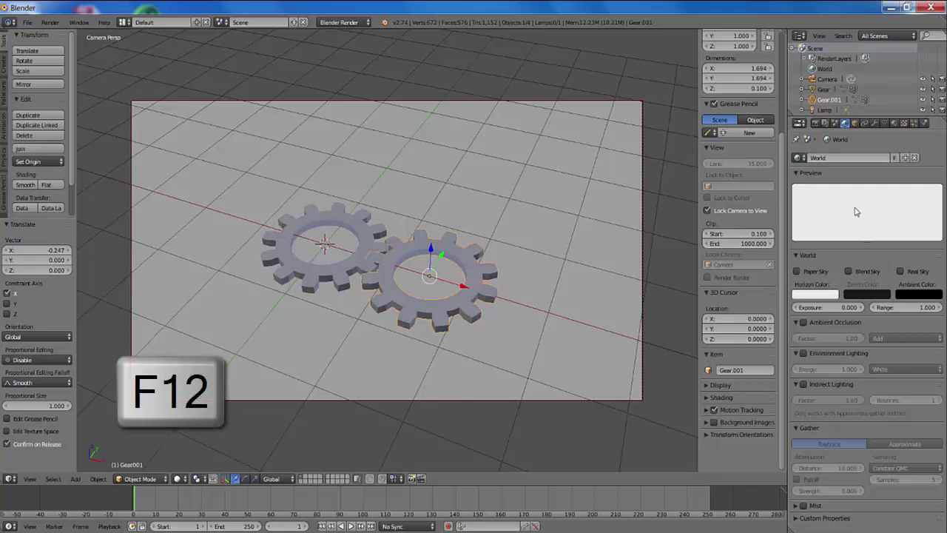
key(F12)
key(Escape)
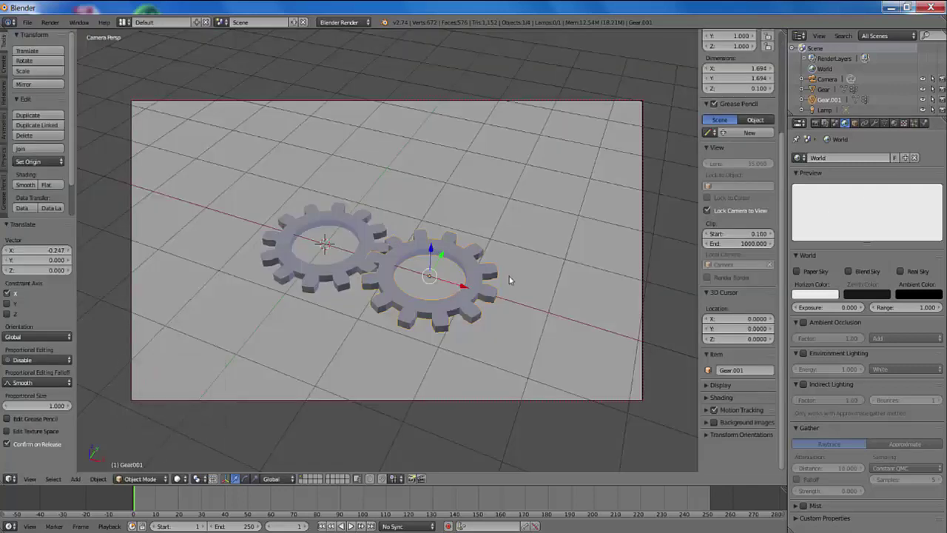
Give the first gear a new material with a pale yellow diffuse color.
right_click(355, 225)
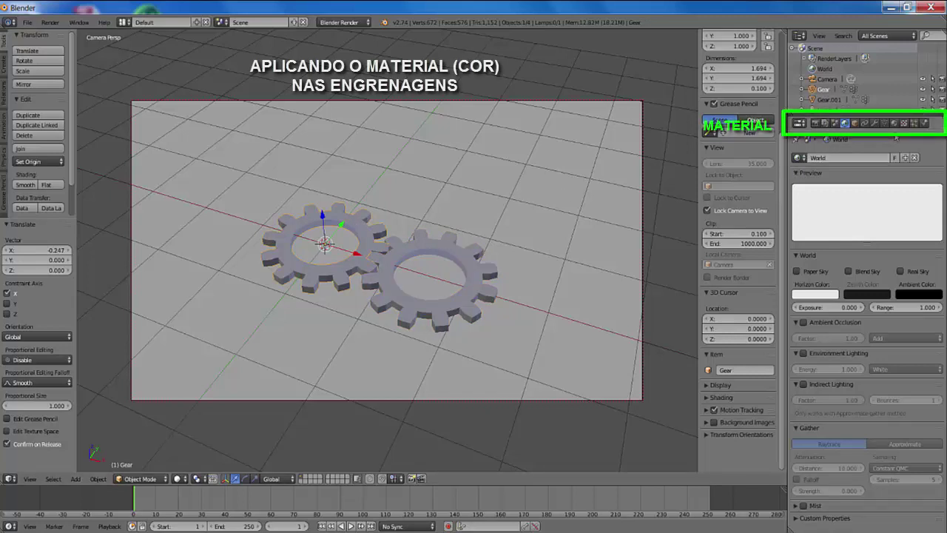
click(894, 124)
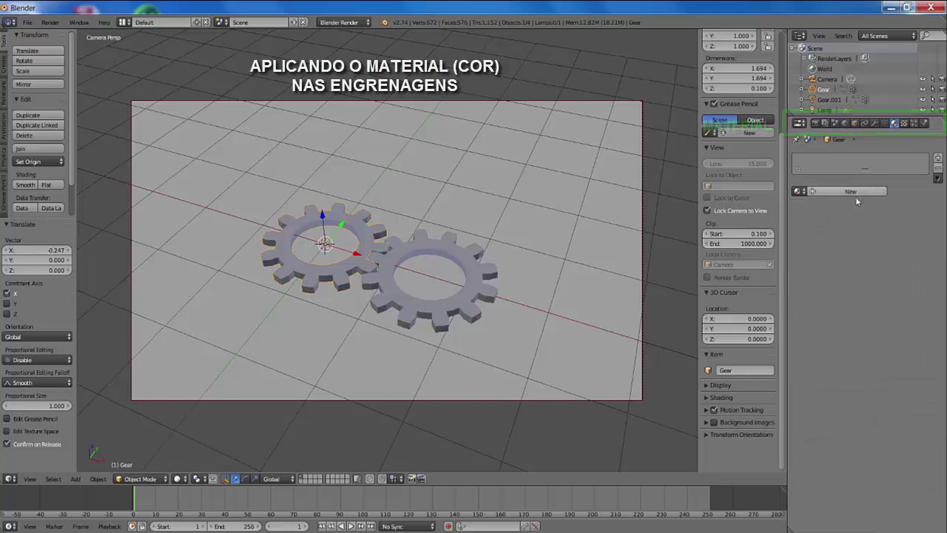
click(850, 192)
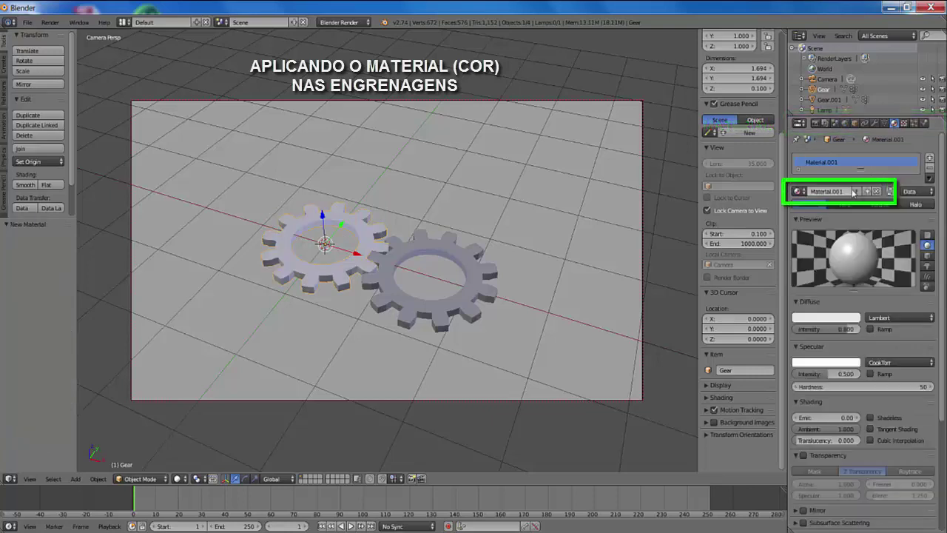
click(826, 317)
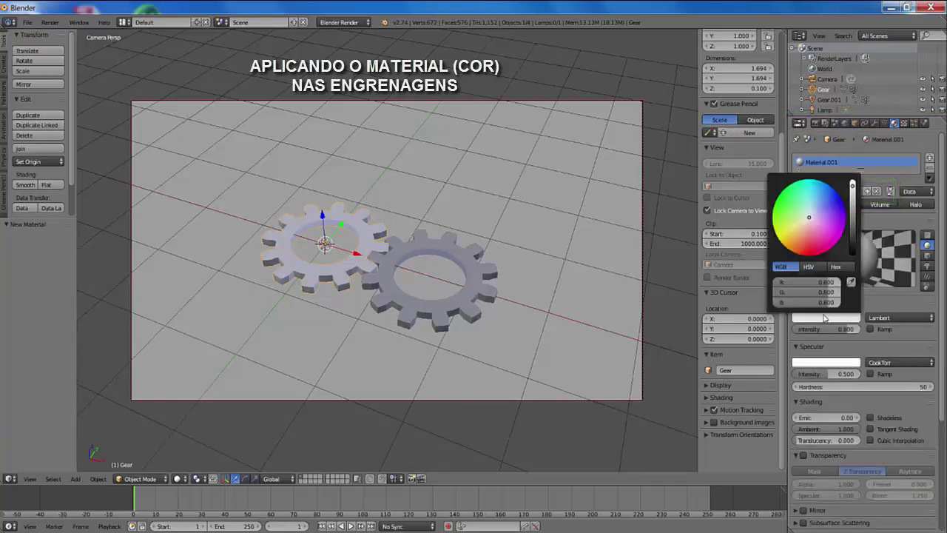
click(799, 229)
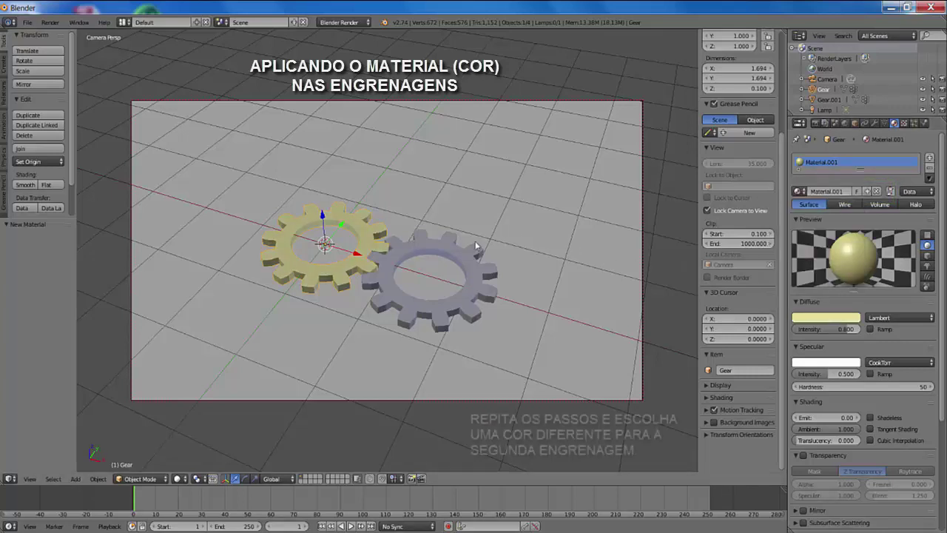
Give the second gear its own new material with a light red diffuse color.
right_click(458, 259)
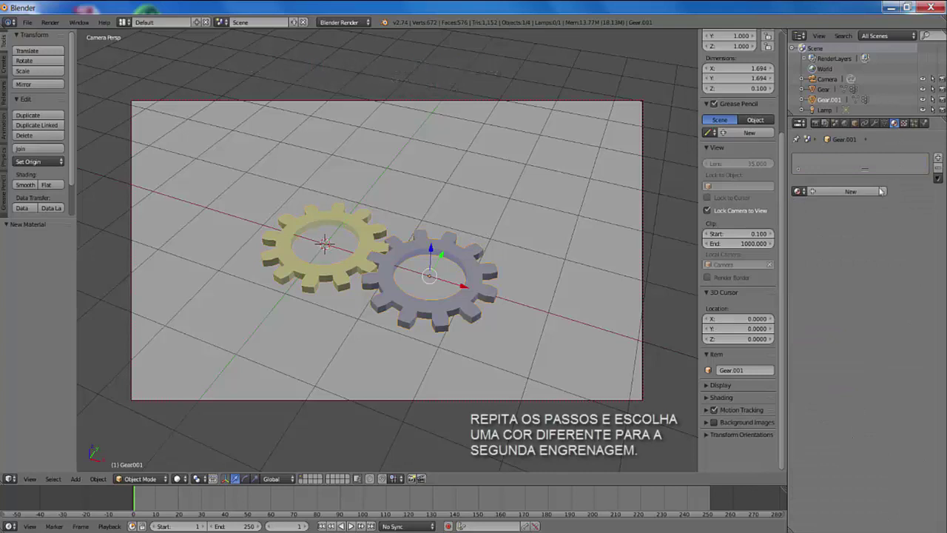
click(851, 192)
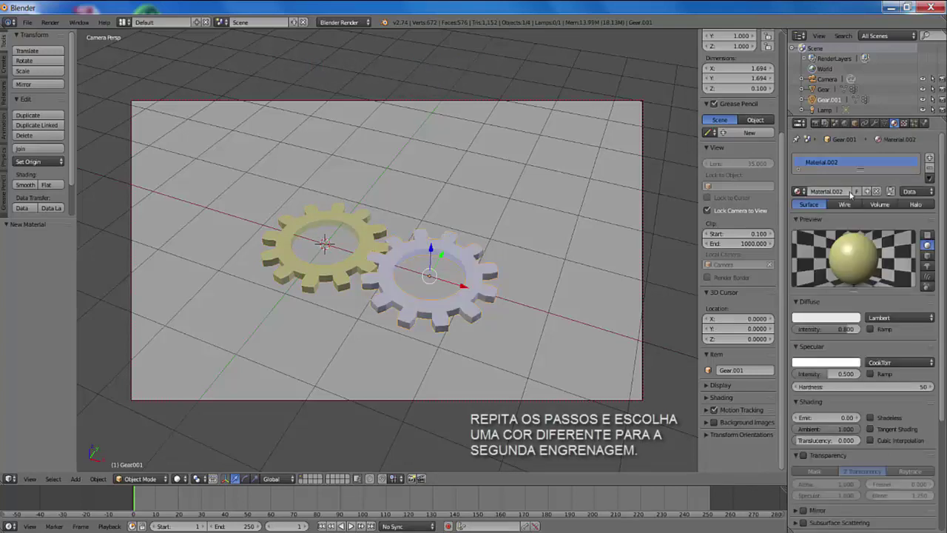
click(820, 318)
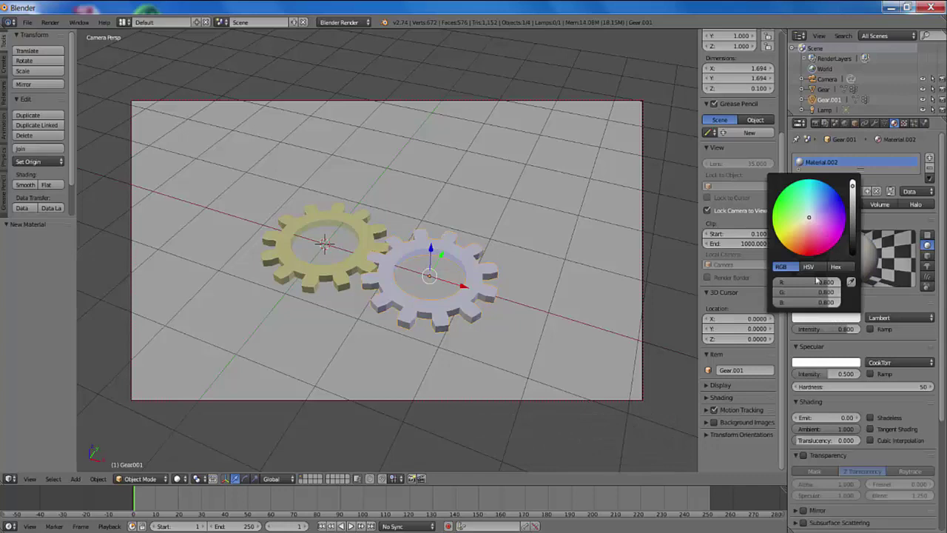
click(809, 242)
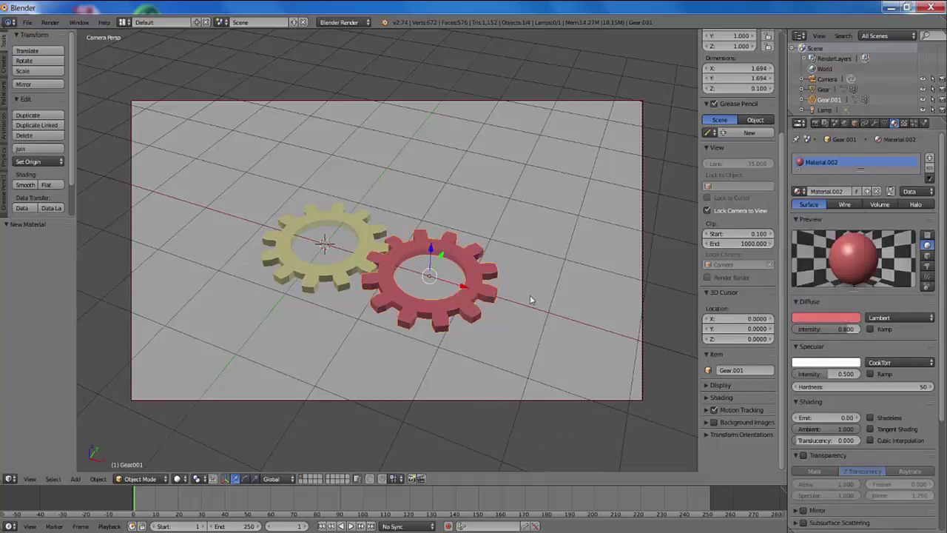
Render the scene to check the two gears with their new materials.
key(F12)
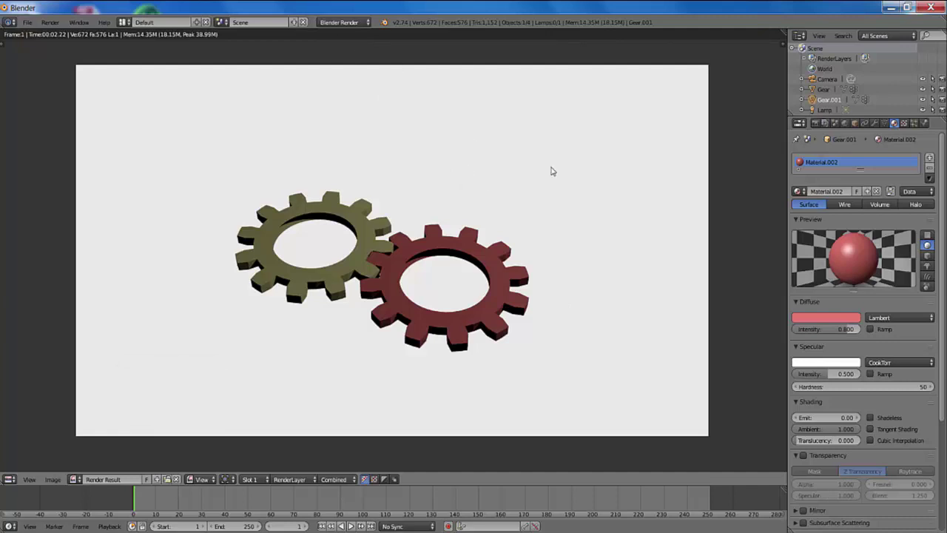
key(Escape)
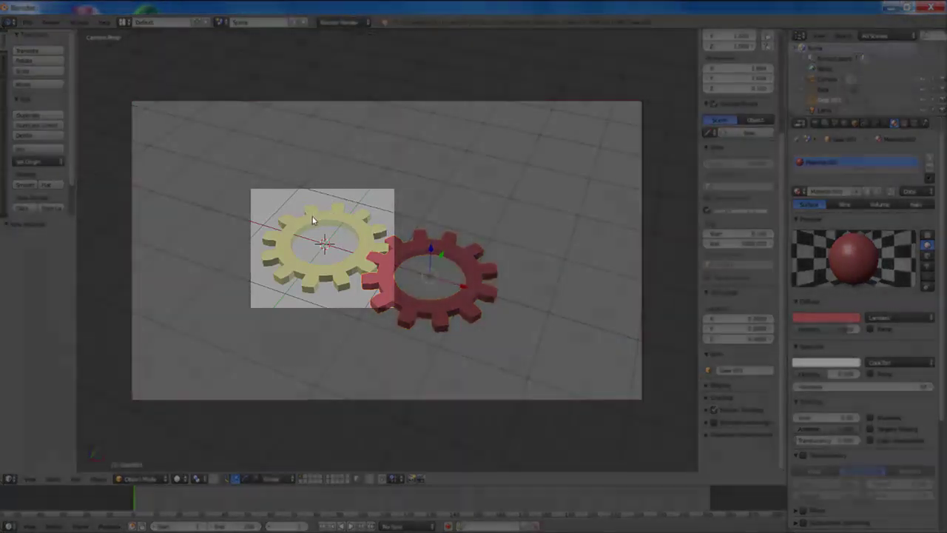
Add a Copy Rotation constraint to the yellow gear, with X and Y disabled so that only the Z axis is copied.
right_click(312, 220)
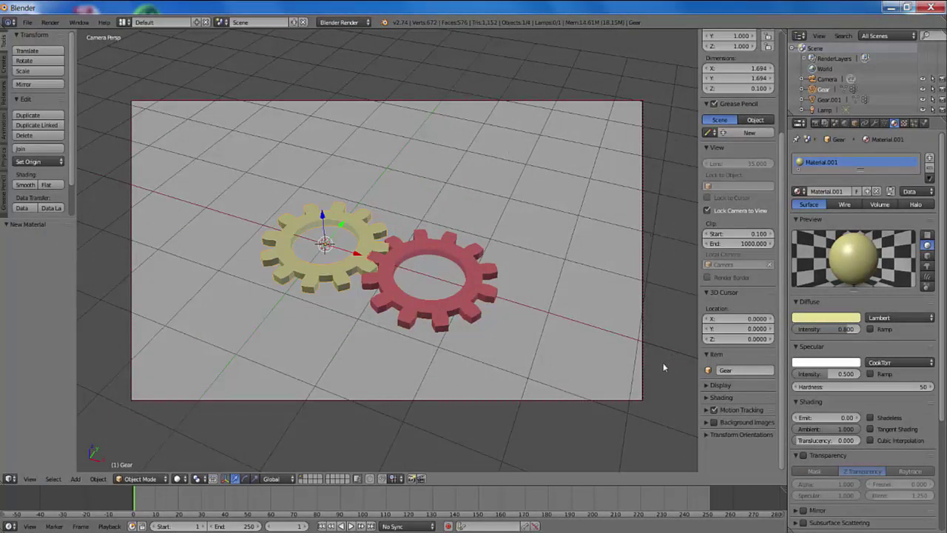
key(n)
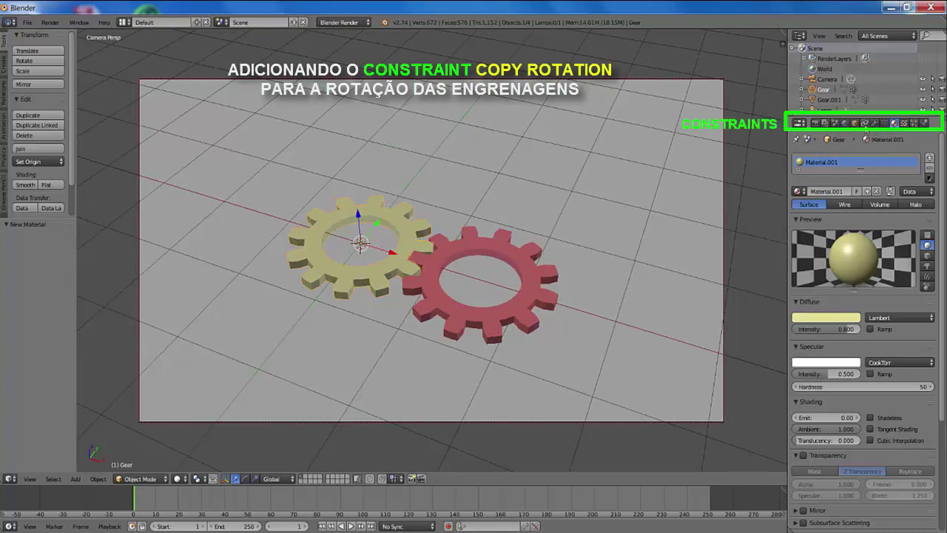
click(864, 123)
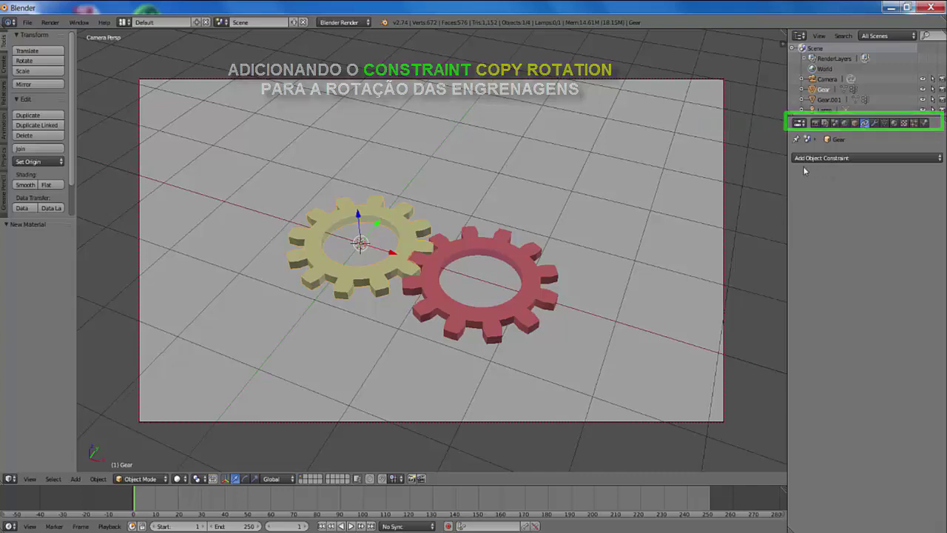
click(860, 159)
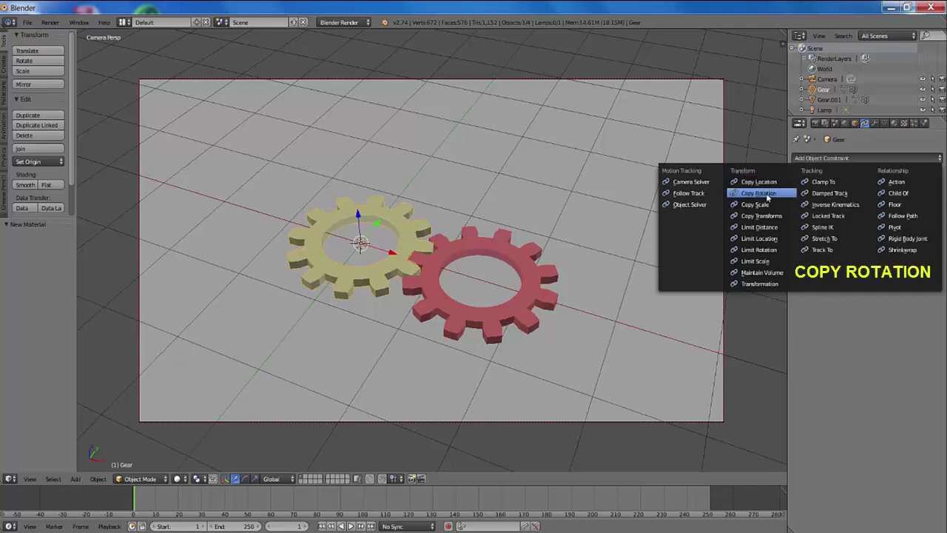
click(767, 196)
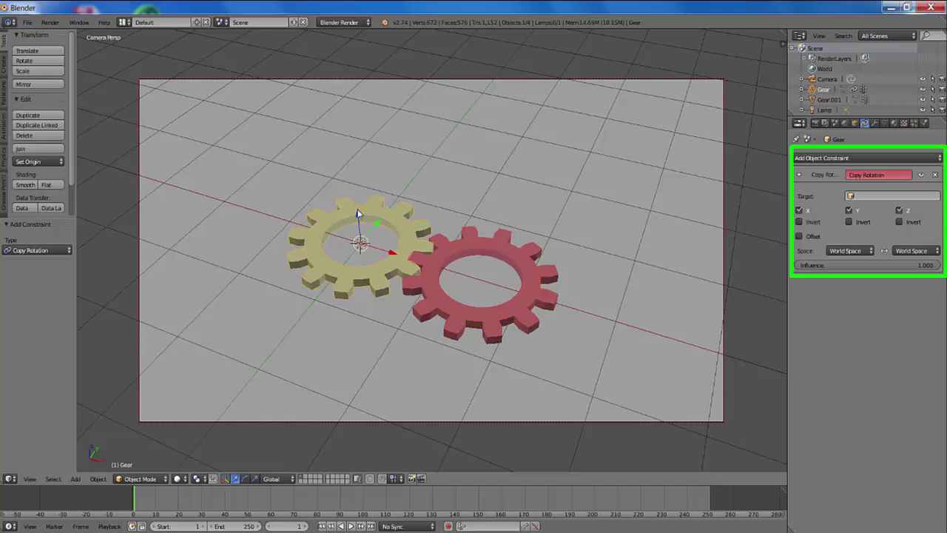
click(798, 211)
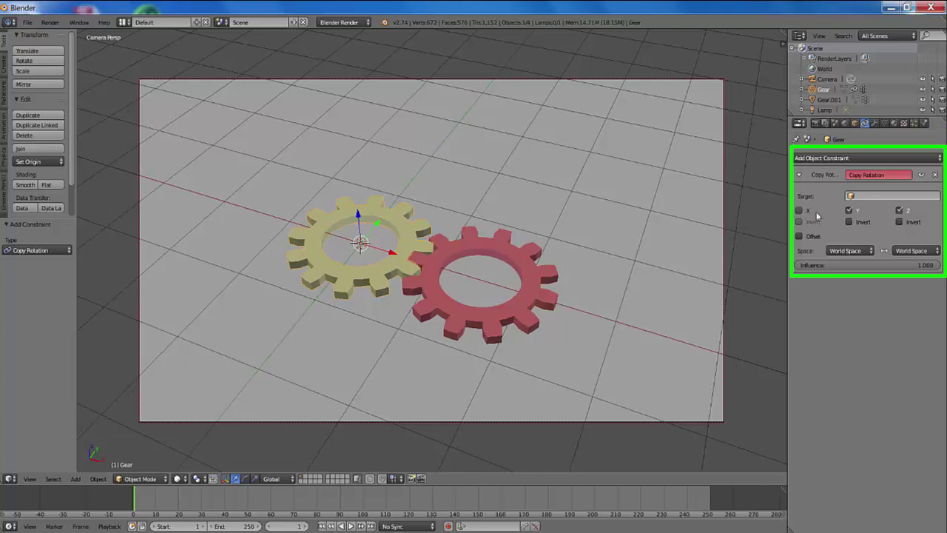
click(847, 211)
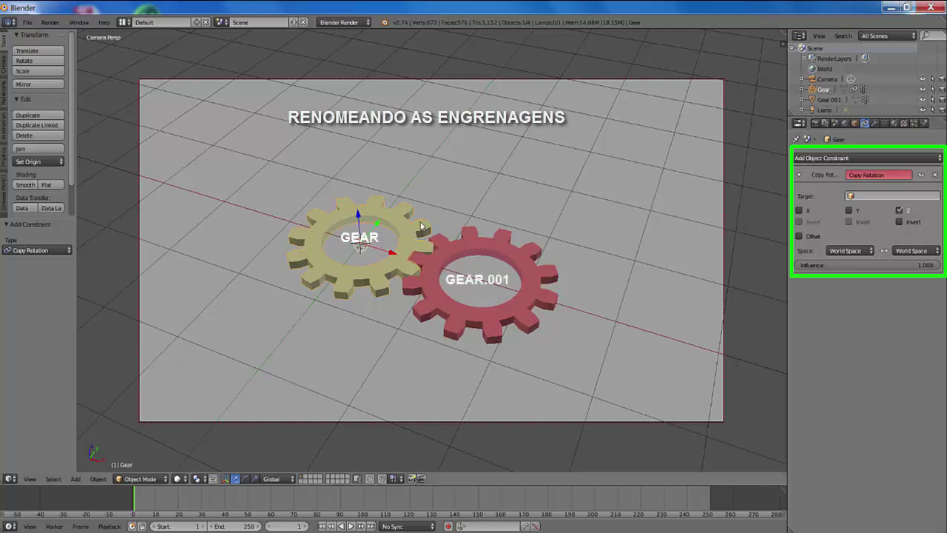
Rename the yellow gear "Peça 1" and the red gear "peça 2".
double_click(824, 90)
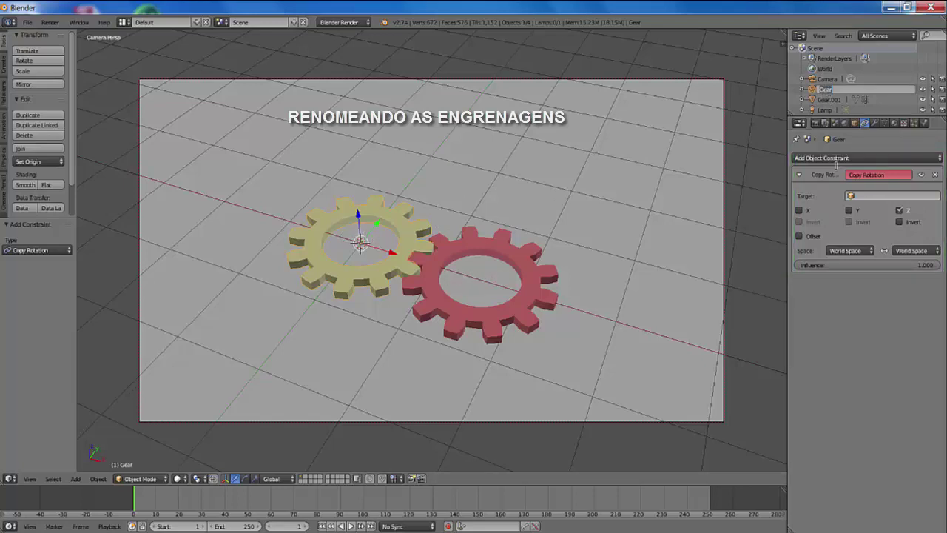
text(Peca 1)
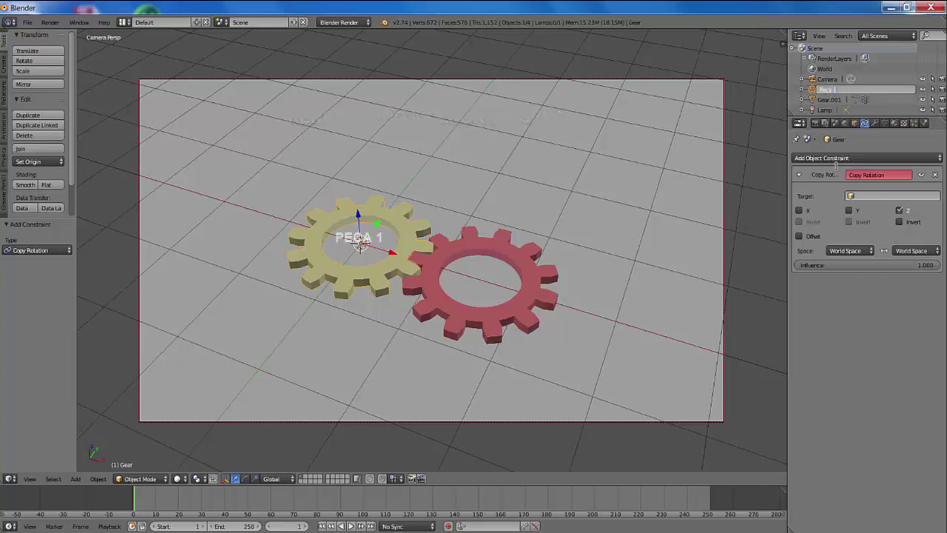
key(Return)
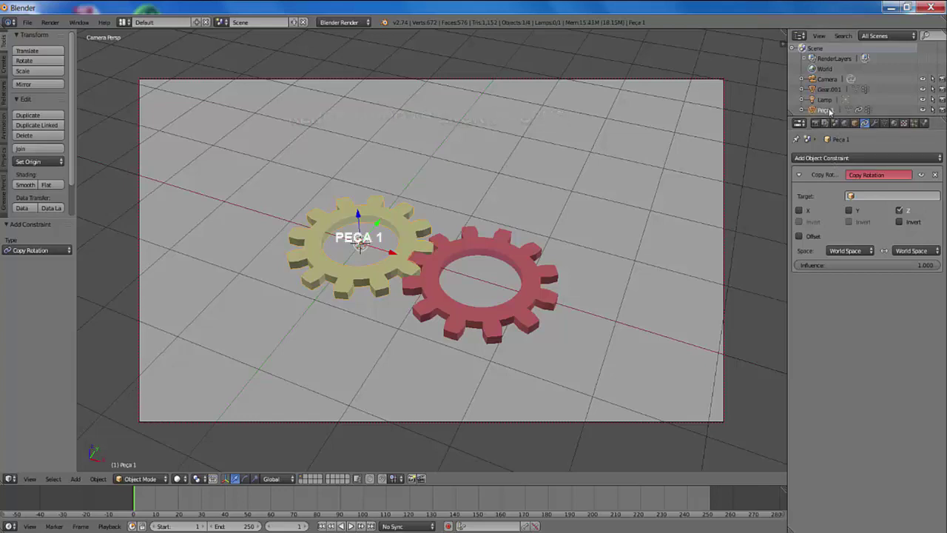
right_click(486, 244)
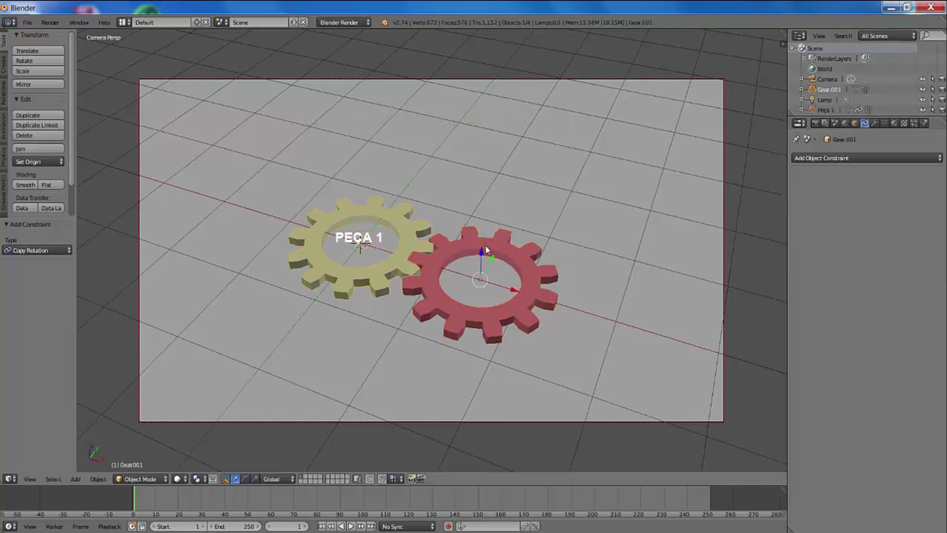
double_click(827, 89)
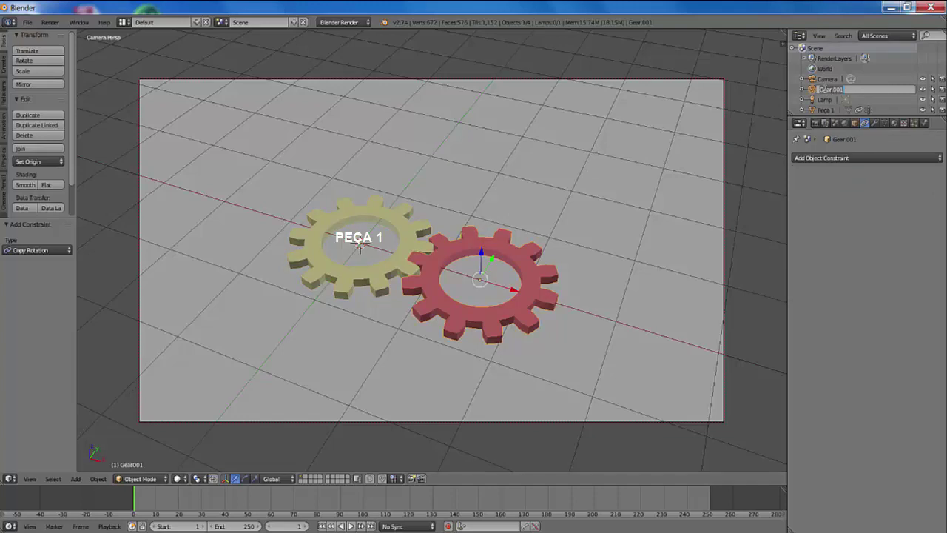
key(BackSpace)
text(peça 2)
key(Return)
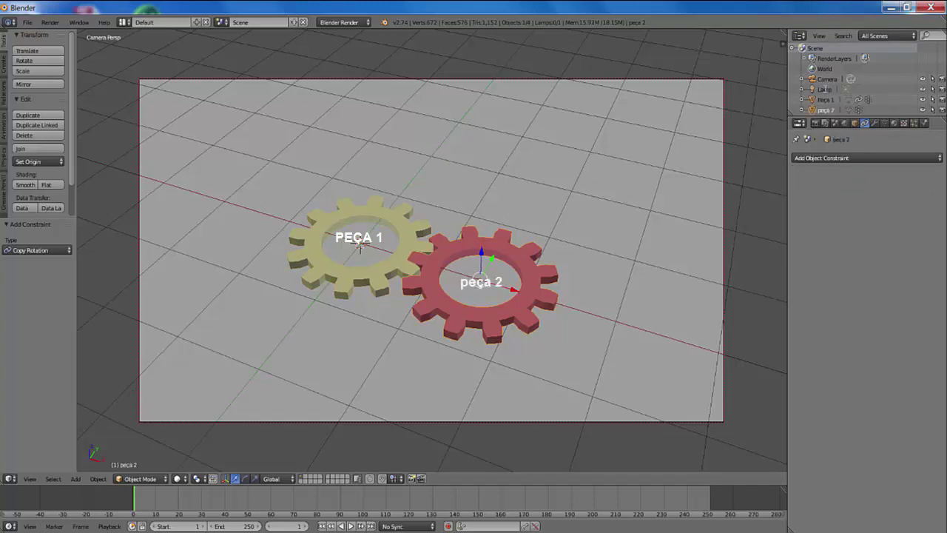
Set Peça 1's Copy Rotation constraint to target peça 2, with Z inverted and the second space option set to Local Space.
click(825, 100)
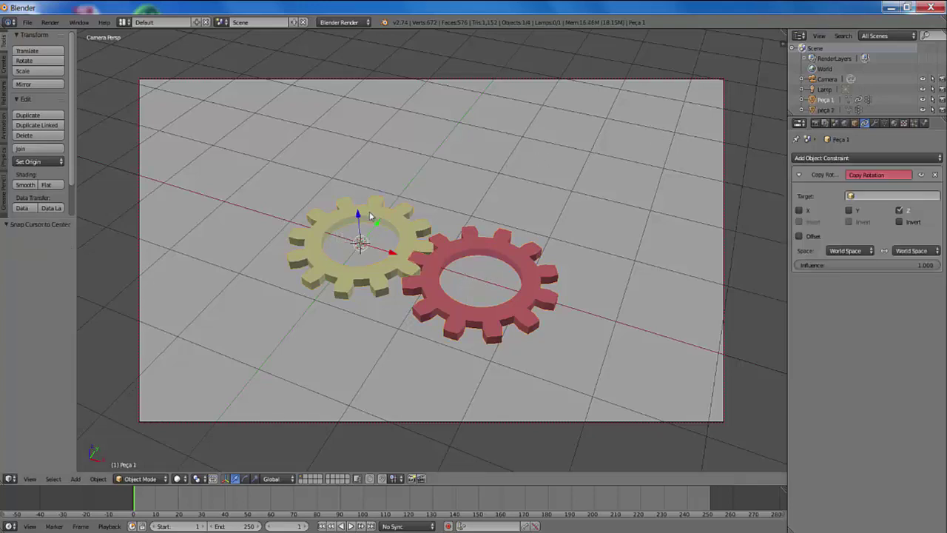
click(901, 223)
click(870, 196)
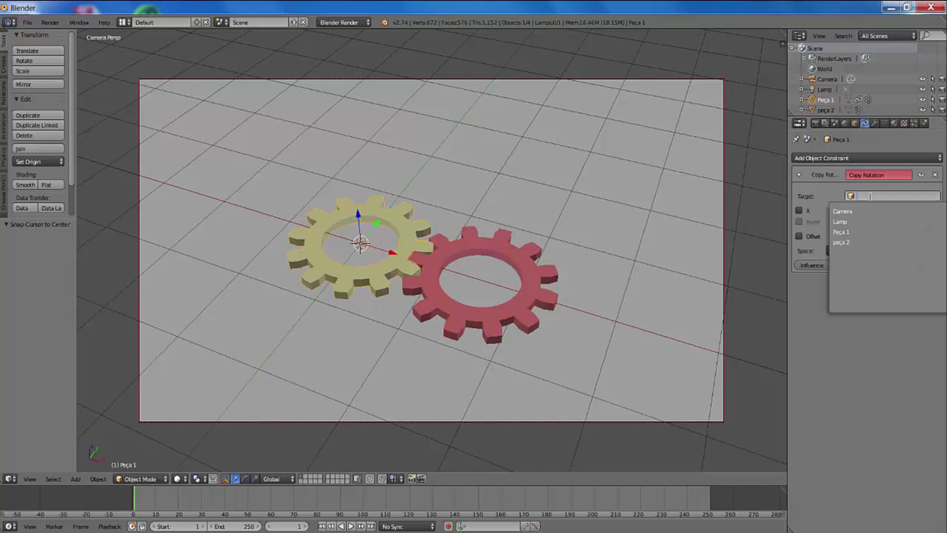
click(854, 241)
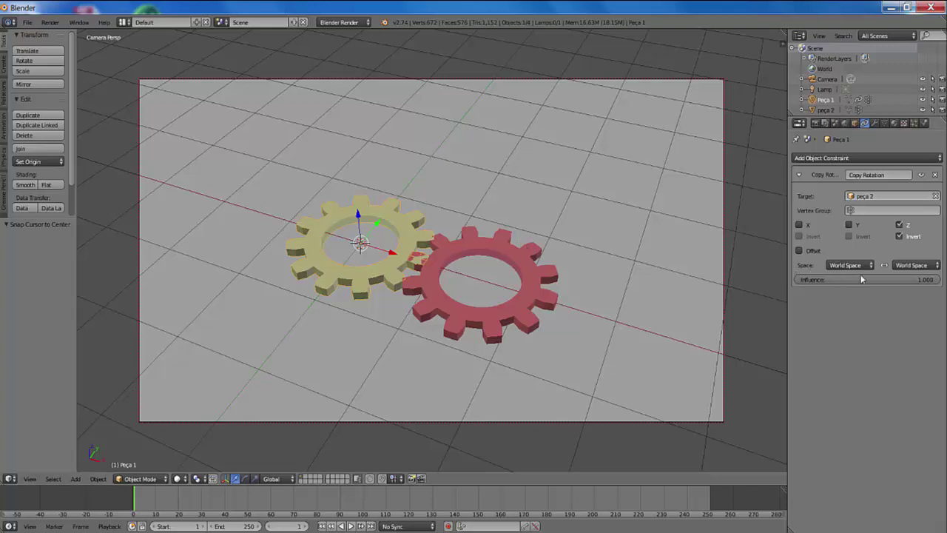
click(938, 265)
click(905, 243)
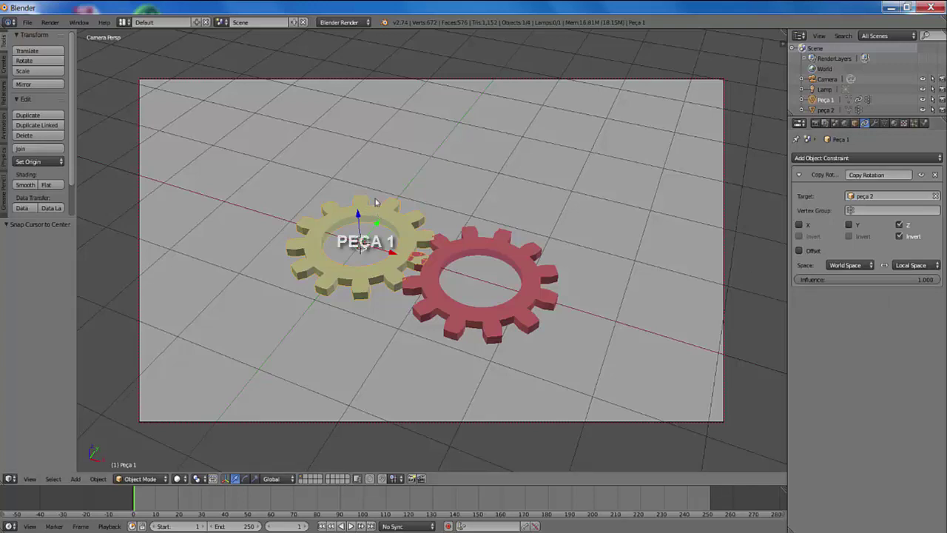
Rotate Peça 1 about -44.5° around the global Z axis so its teeth mesh with the red gear.
key(r)
key(z)
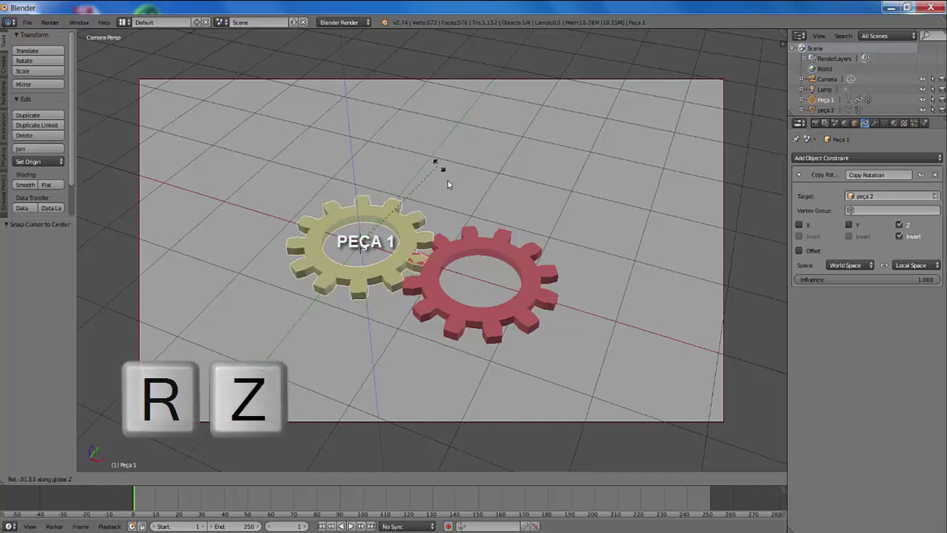
click(451, 190)
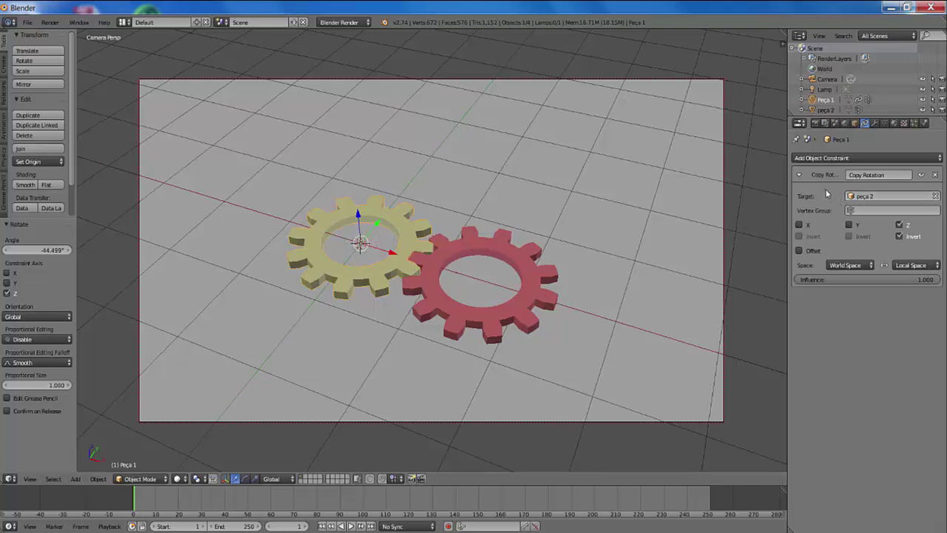
Rotate peça 2 about -87.5° around the global Z axis to test the constrained motion of both gears.
right_click(495, 246)
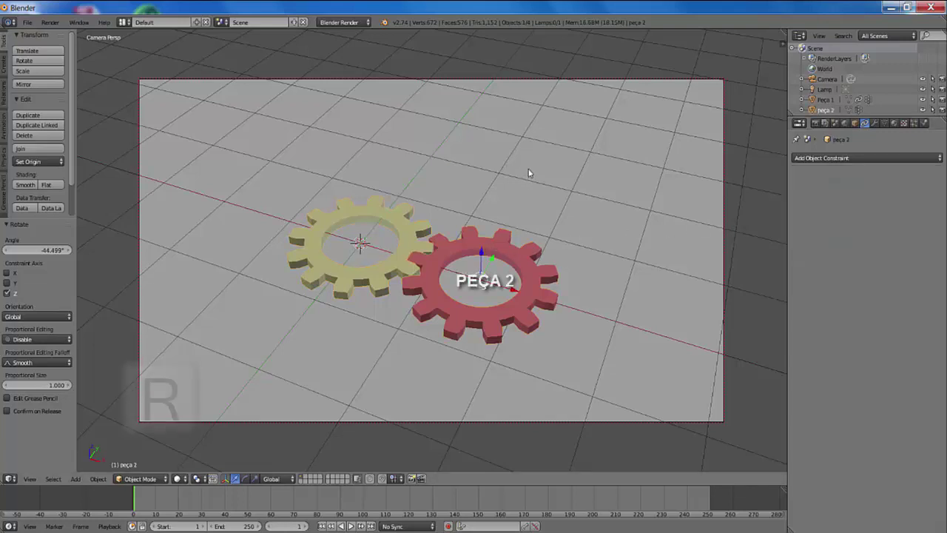
key(r)
key(z)
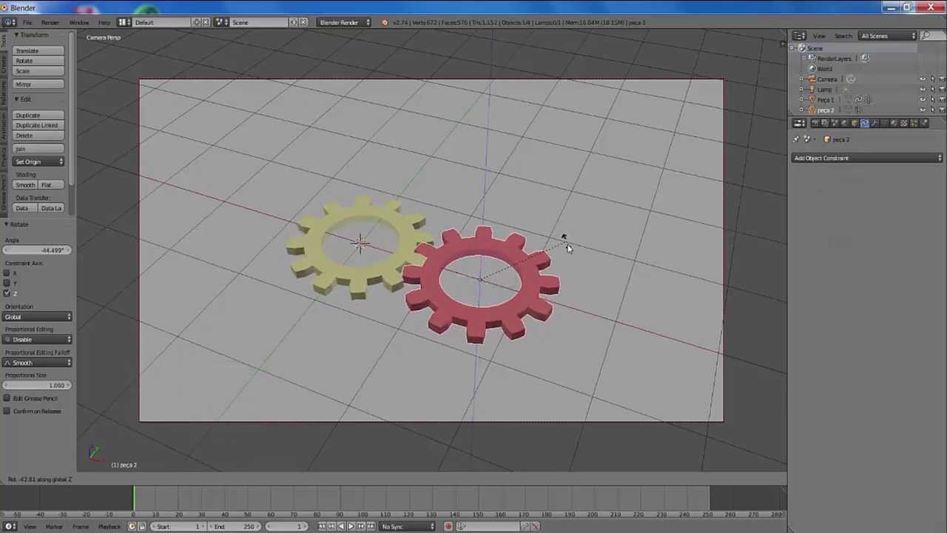
click(555, 315)
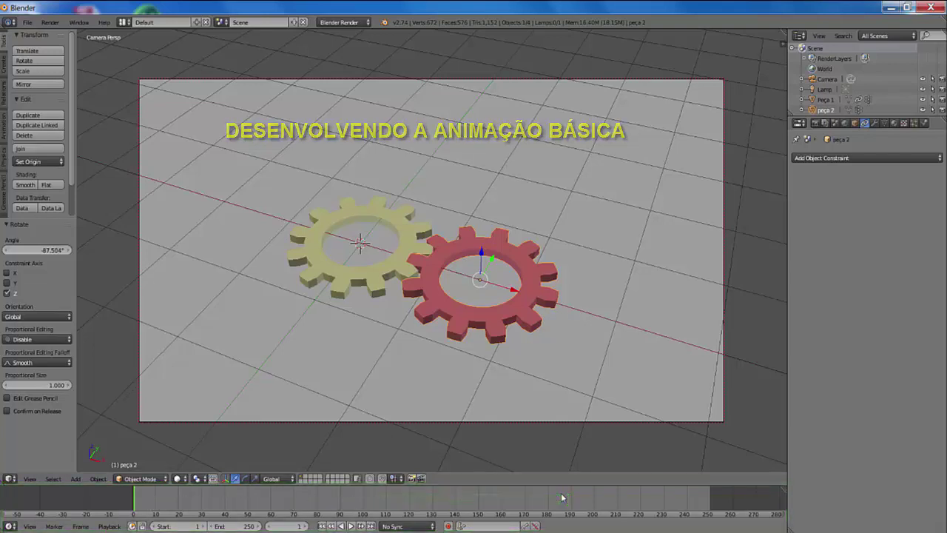
Insert a Rotation keyframe for peça 2 at frame 1.
click(134, 502)
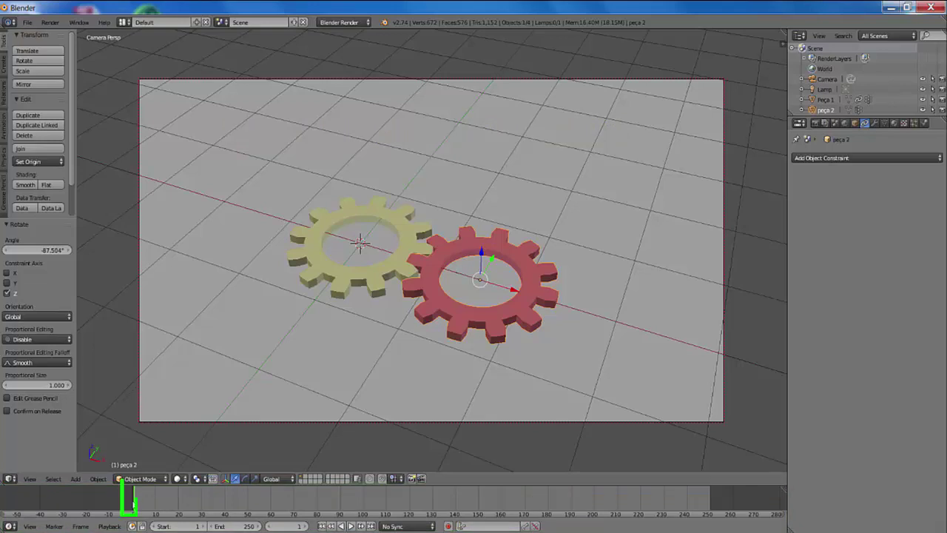
click(134, 503)
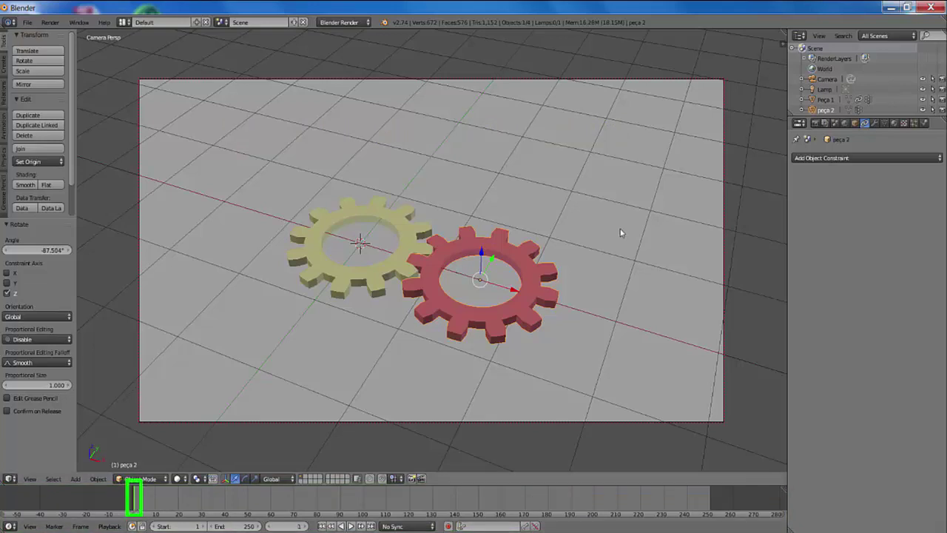
key(i)
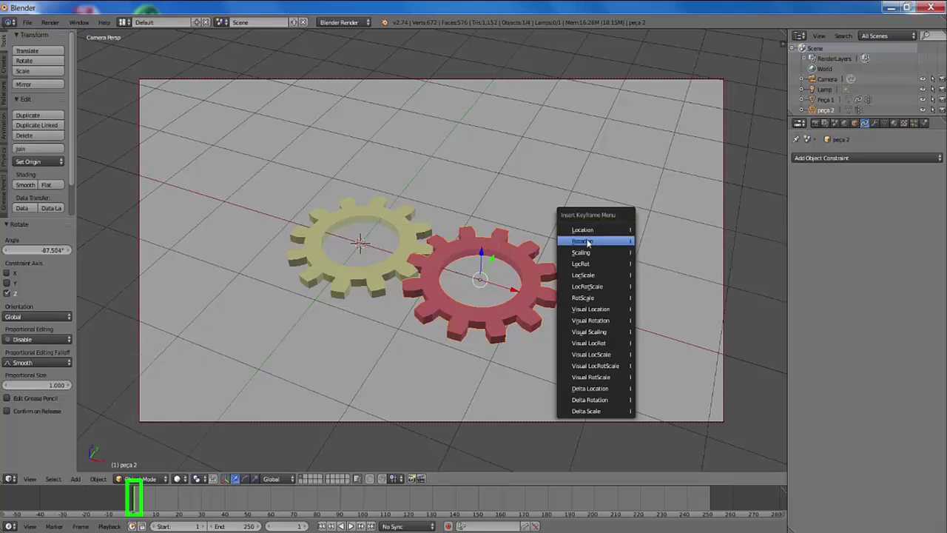
click(588, 241)
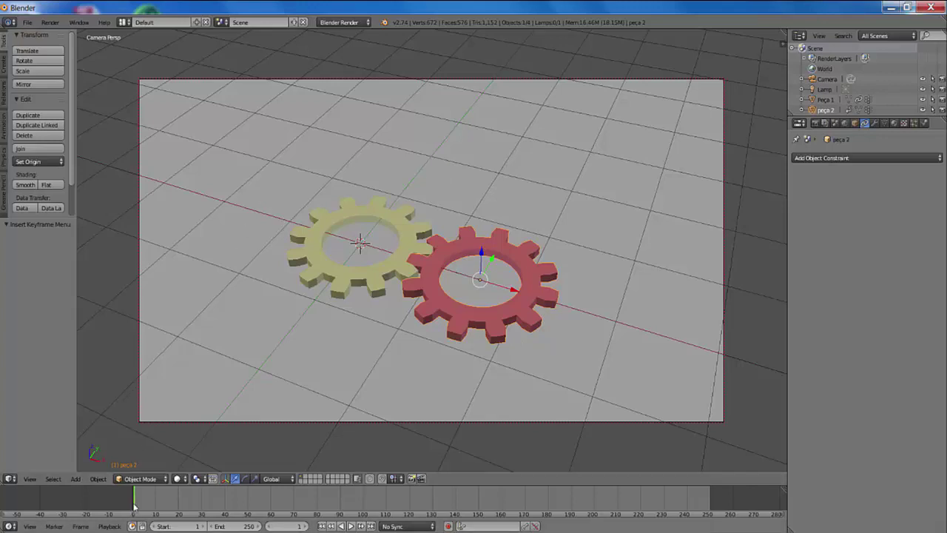
At frame 250, rotate peça 2 about -412° around the global Z axis and insert a Rotation keyframe.
click(711, 501)
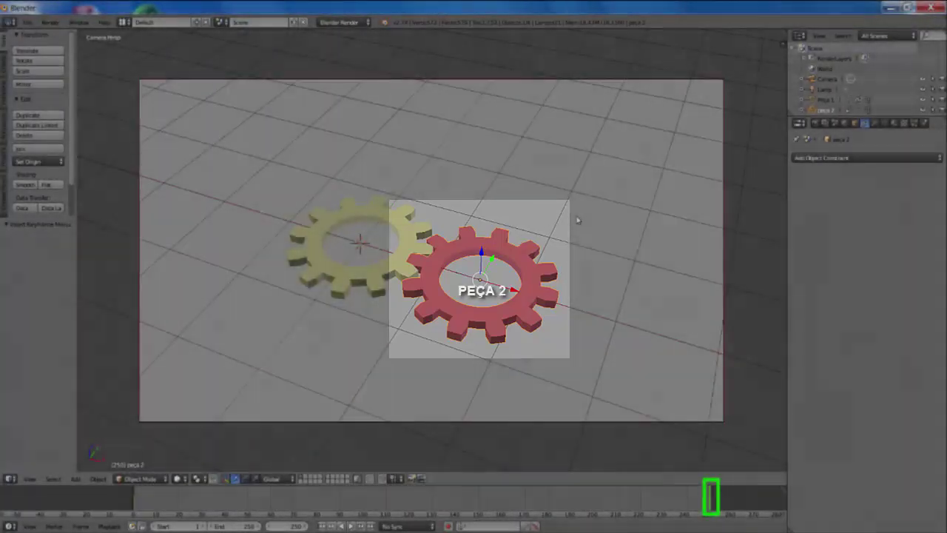
key(r)
key(z)
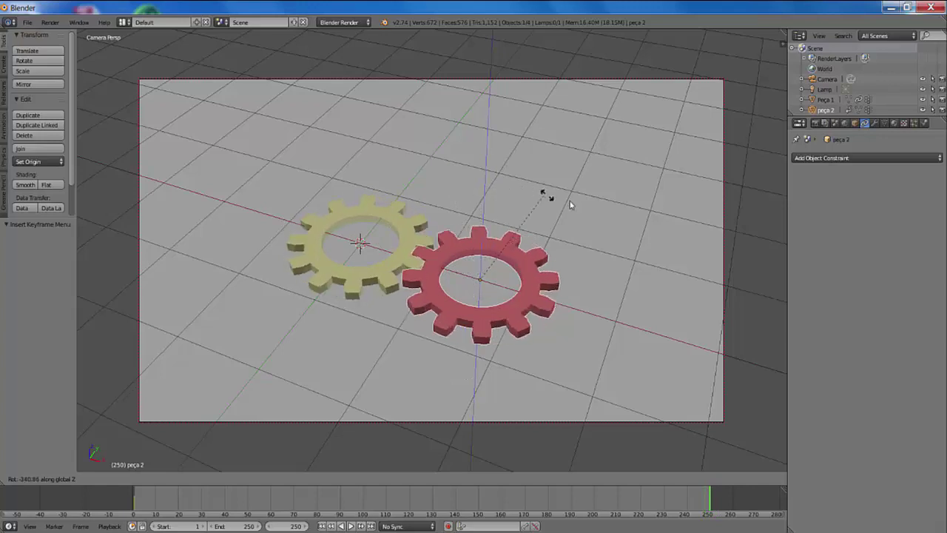
click(618, 333)
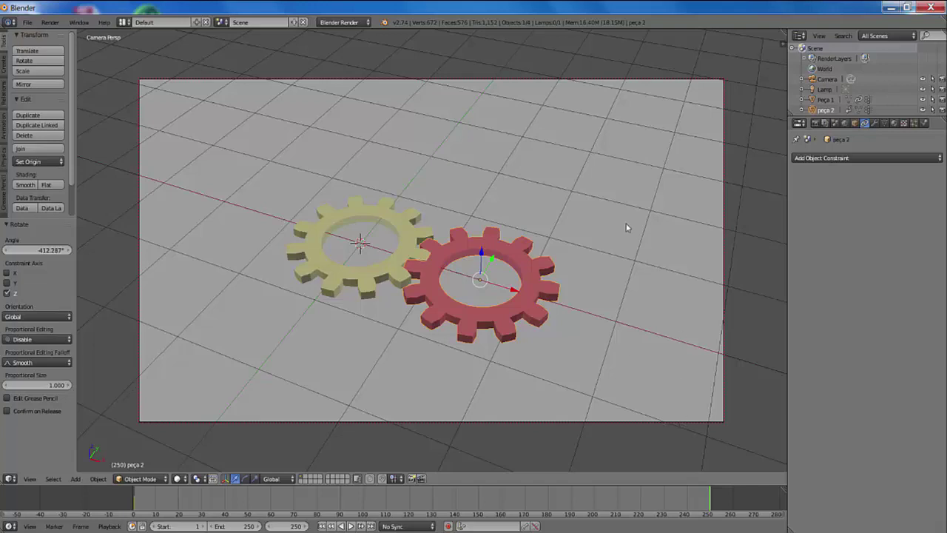
key(i)
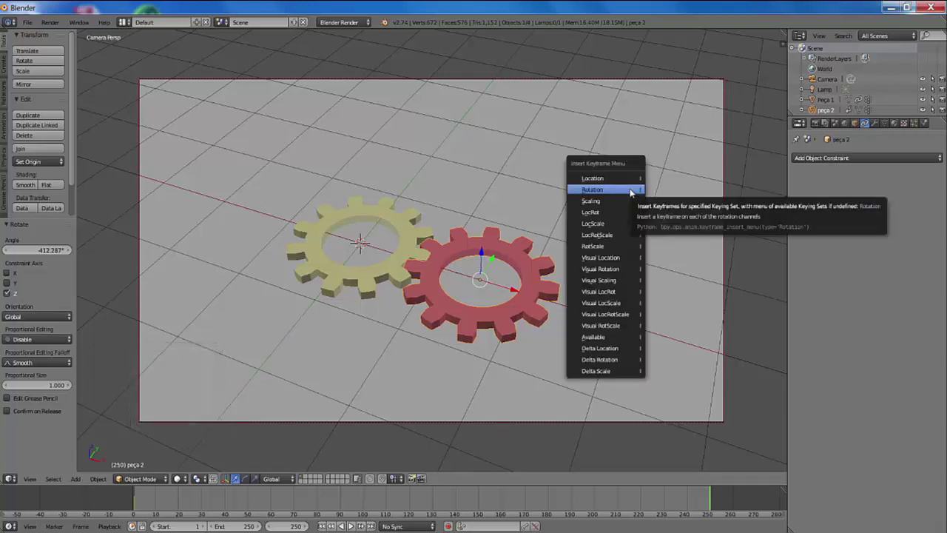
click(609, 190)
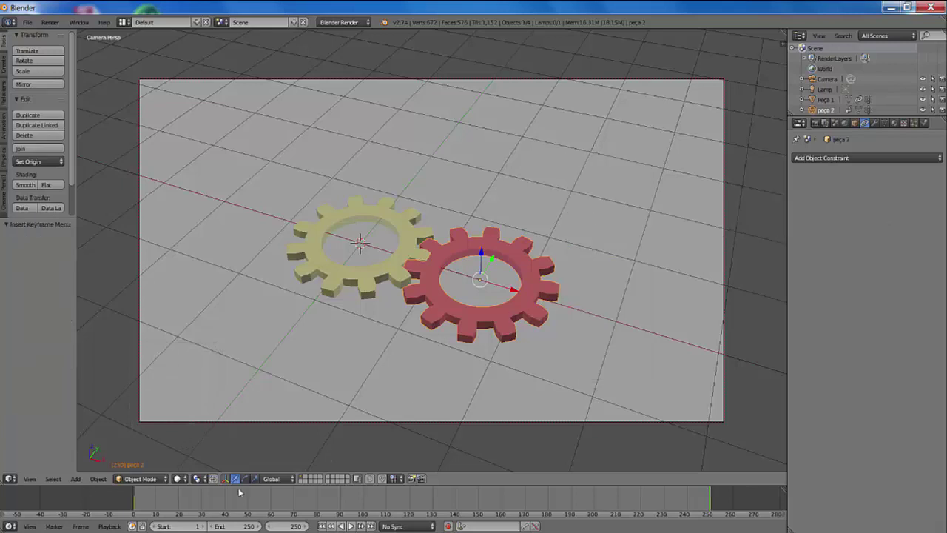
Play back the animation to check how the two gears turn together.
click(353, 526)
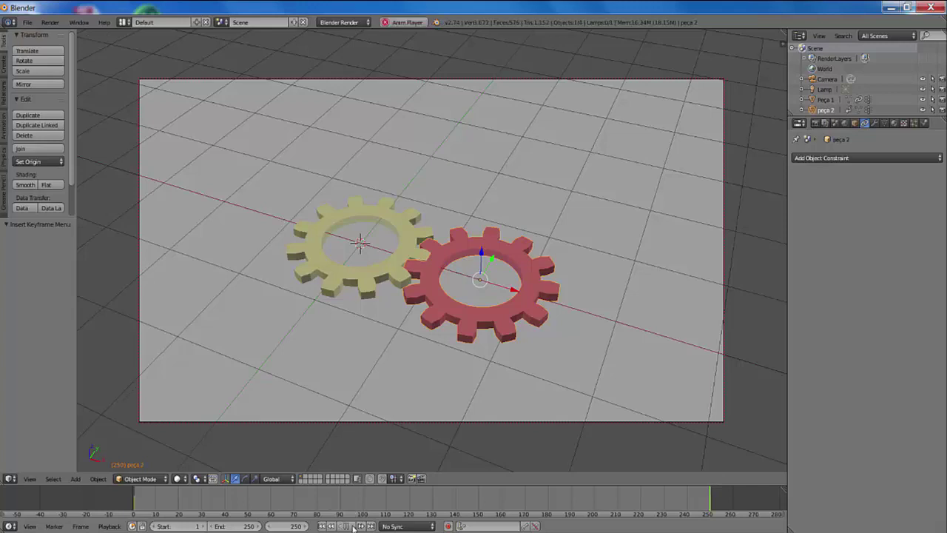